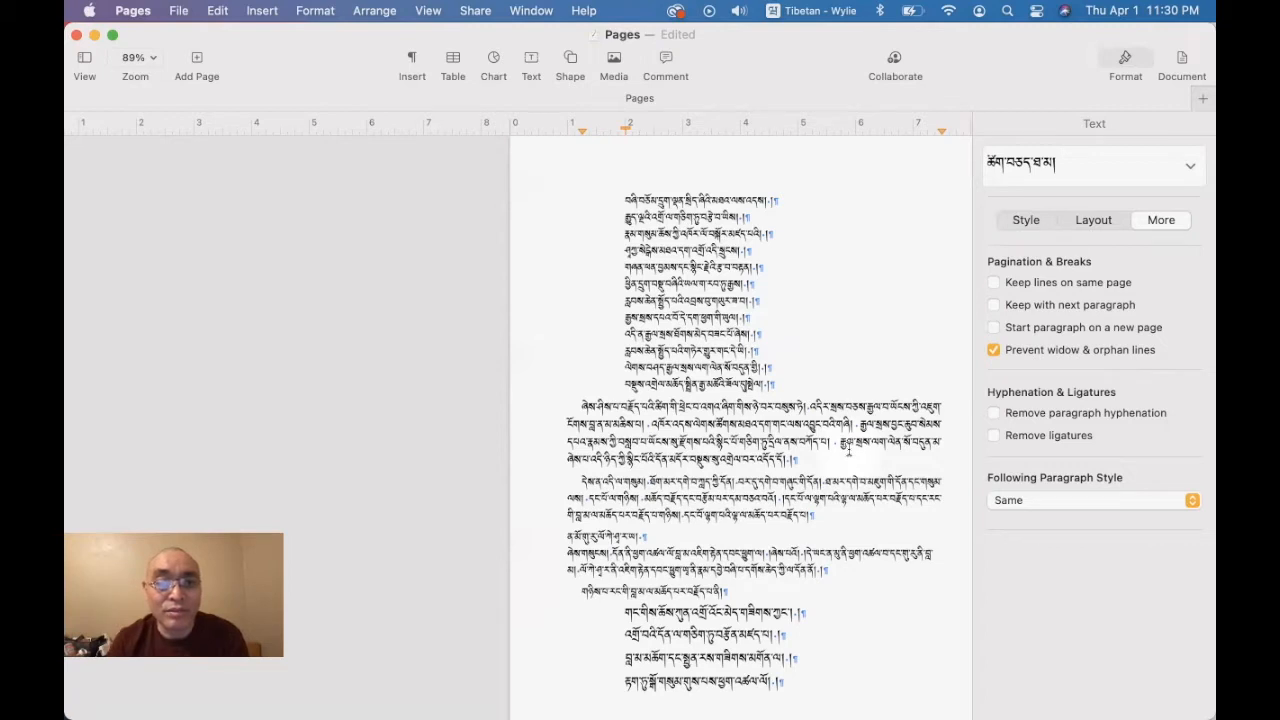
- In the section settings, turn off hiding headers and footers on the first page and turn on different left and right pages
scroll(783, 502, down, 5)
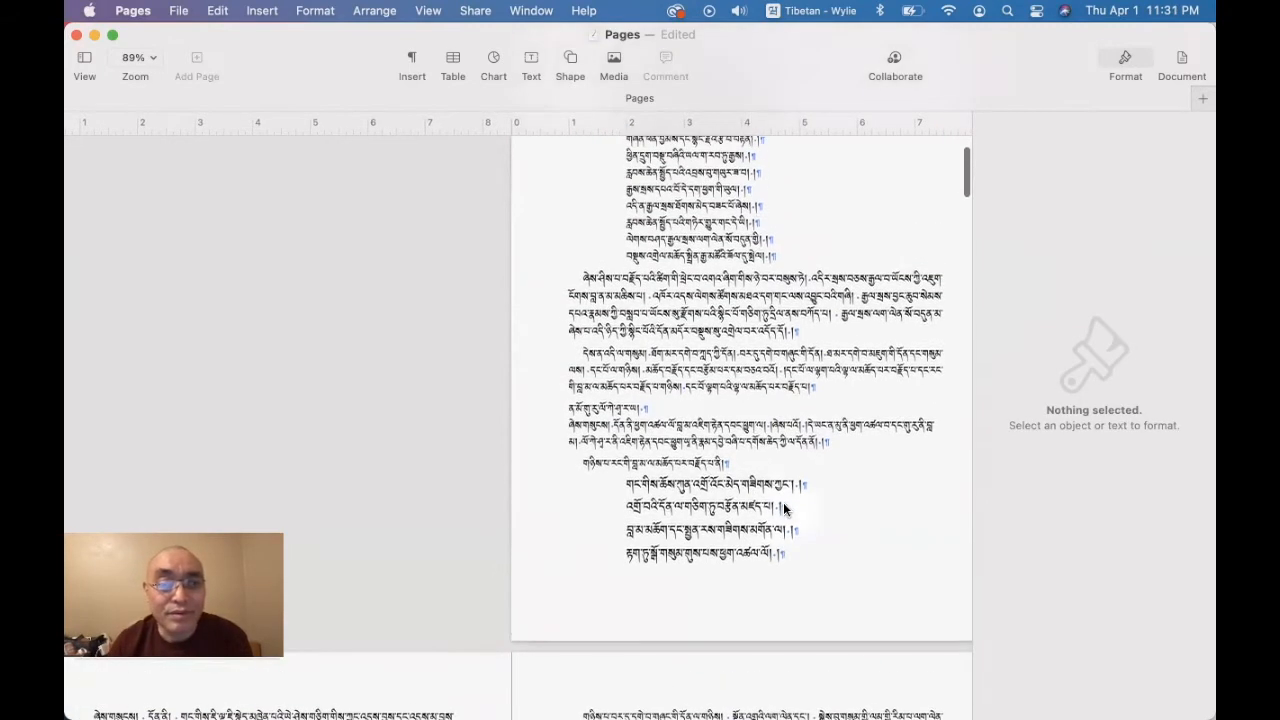
scroll(783, 502, down, 10)
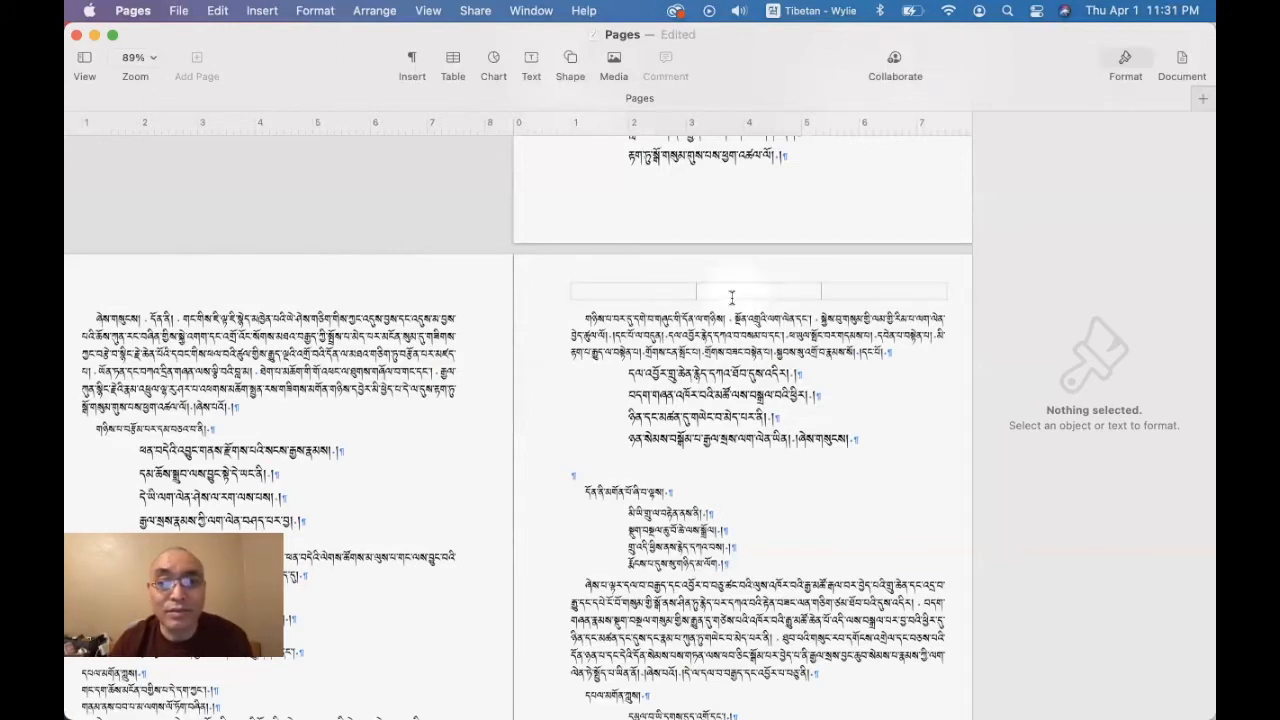
click(1182, 62)
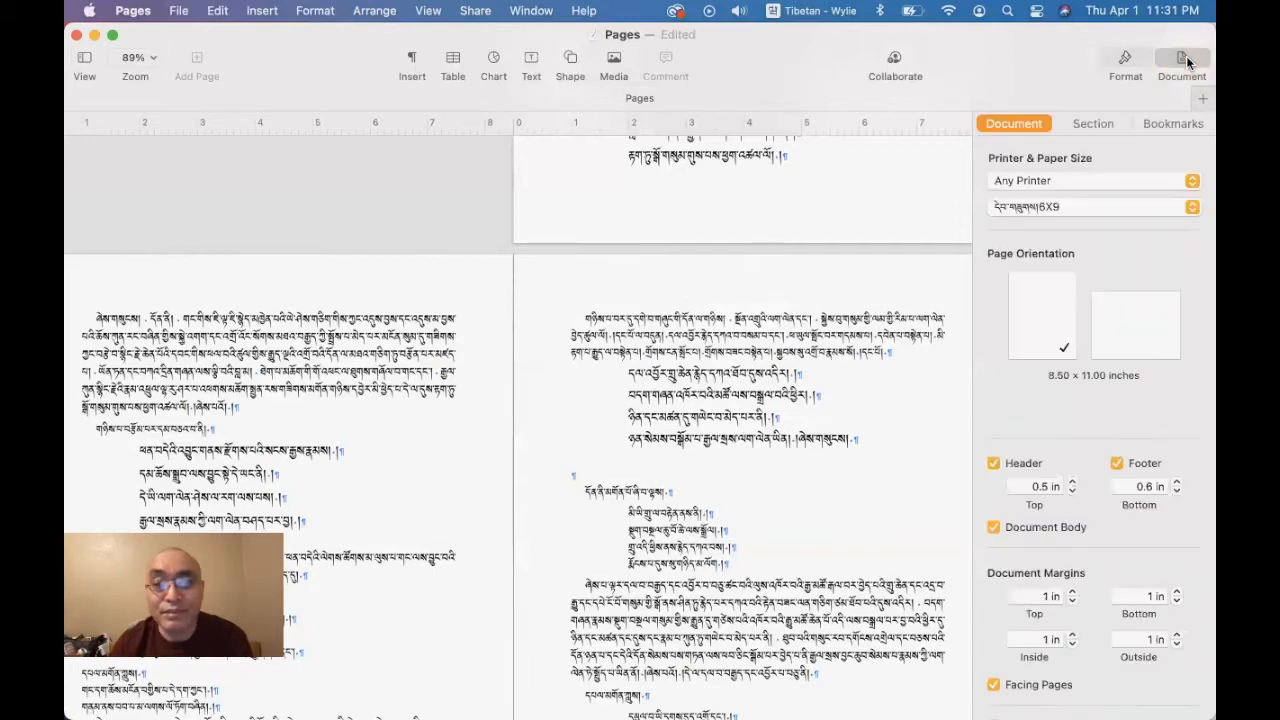
click(1093, 122)
click(993, 233)
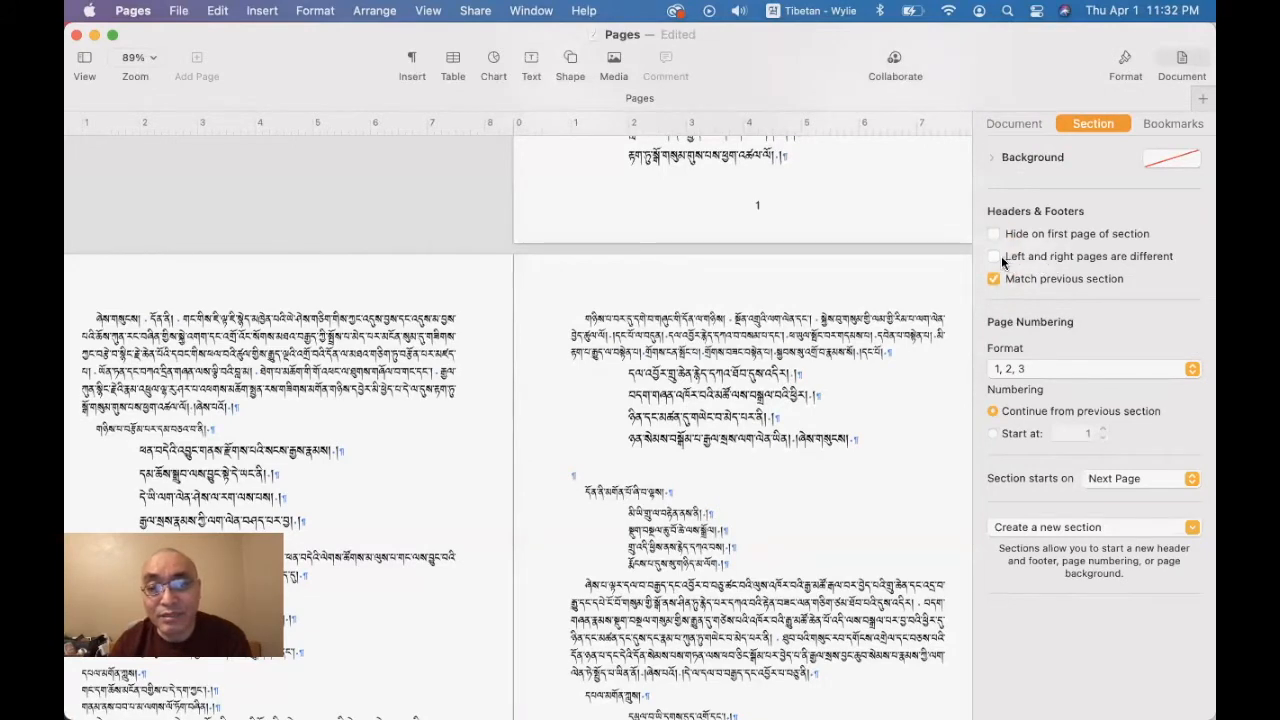
click(1150, 262)
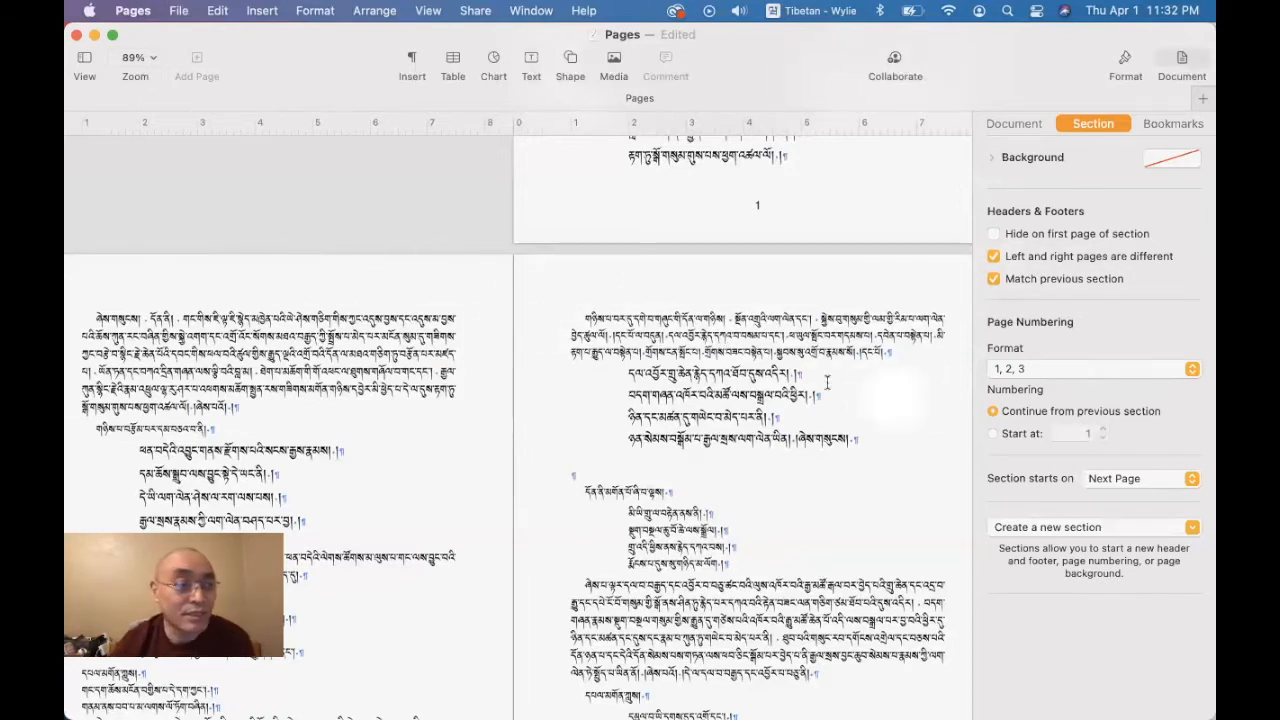
- Add a text box in the header area of the right page and enter རྒྱལ་སྲས་ལག་ལེན། in it
click(530, 63)
drag(776, 222, 693, 294)
drag(671, 397, 678, 320)
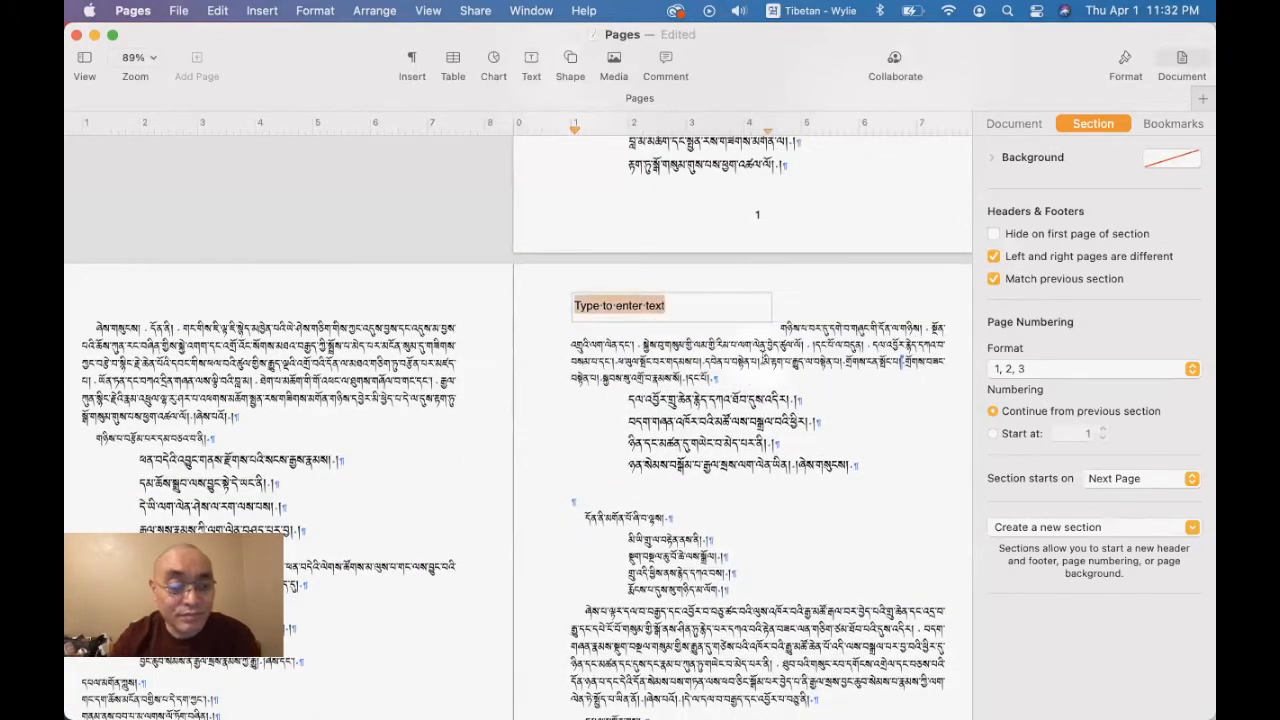
text(ཐུགས་ཡུལ་ཡེ)
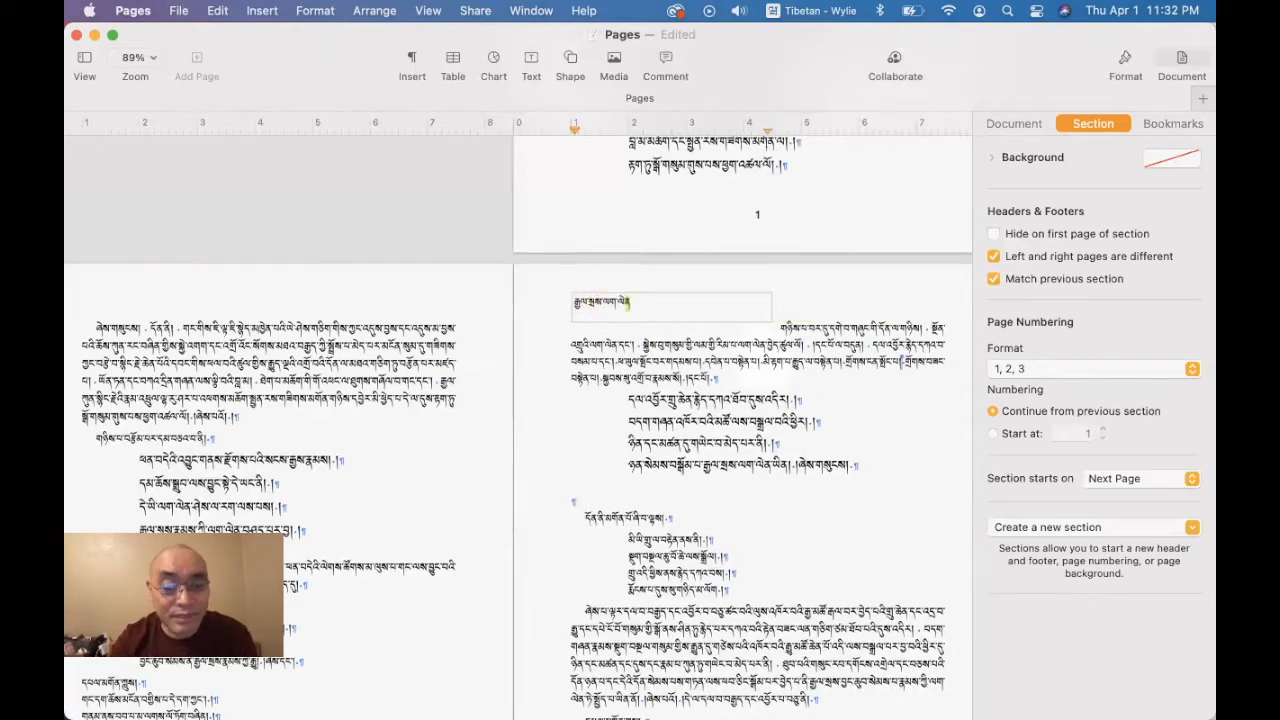
text(།)
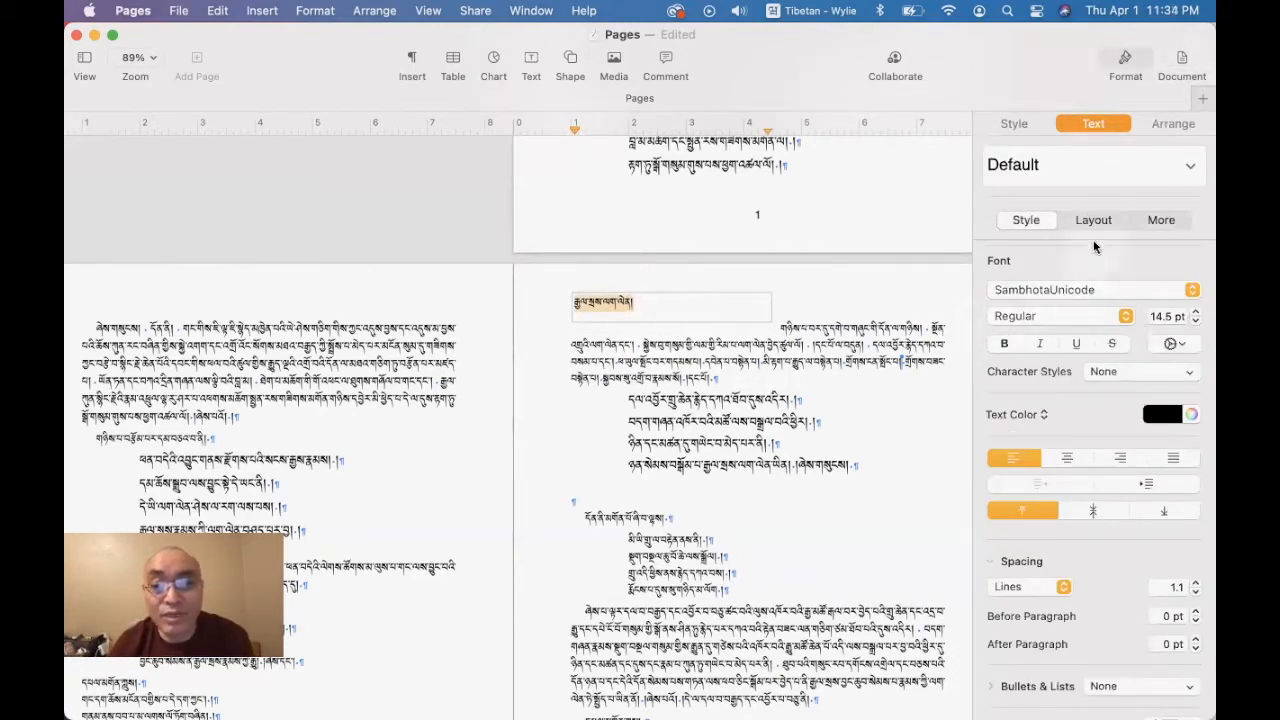
- Set the header text to 10.5 pt and center it in its box
click(1195, 320)
click(1195, 320)
click(1195, 320)
click(1195, 320)
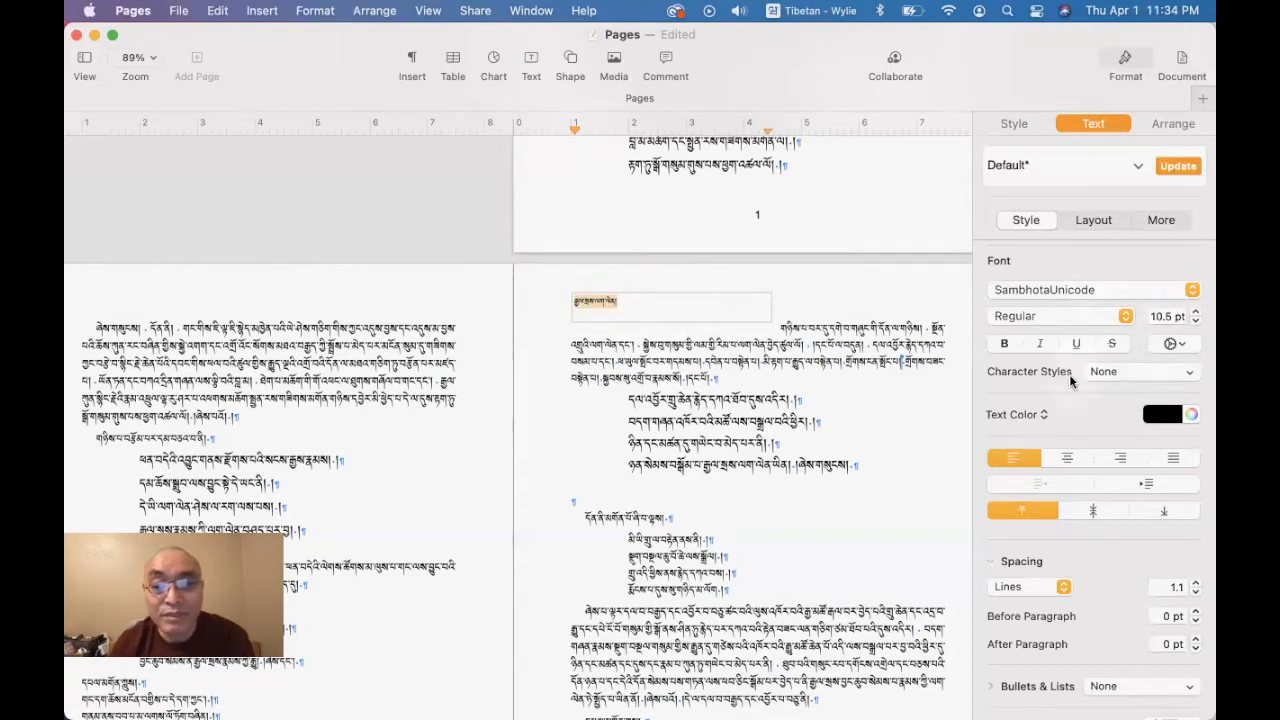
click(1063, 457)
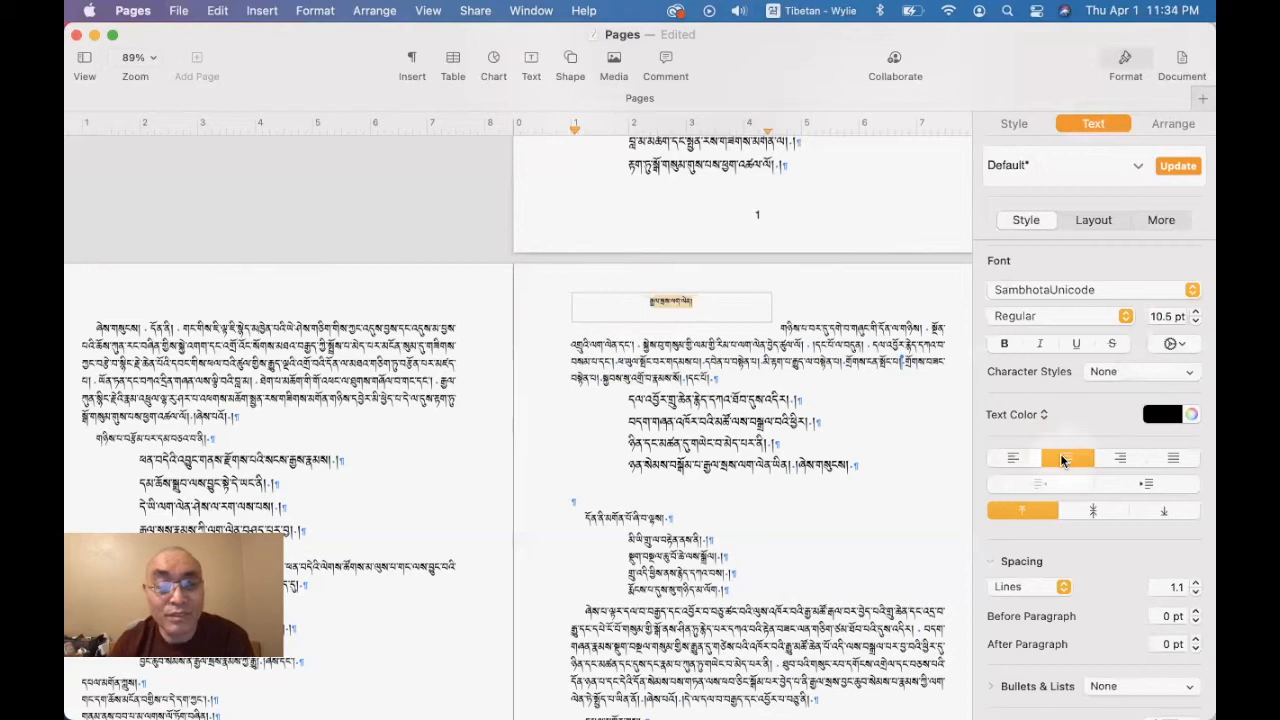
- Resize the header text box to about 6.5 in wide and 0.33 in high, and move it into the left page's header
click(769, 302)
drag(768, 304, 940, 305)
drag(571, 305, 571, 298)
drag(758, 318, 758, 308)
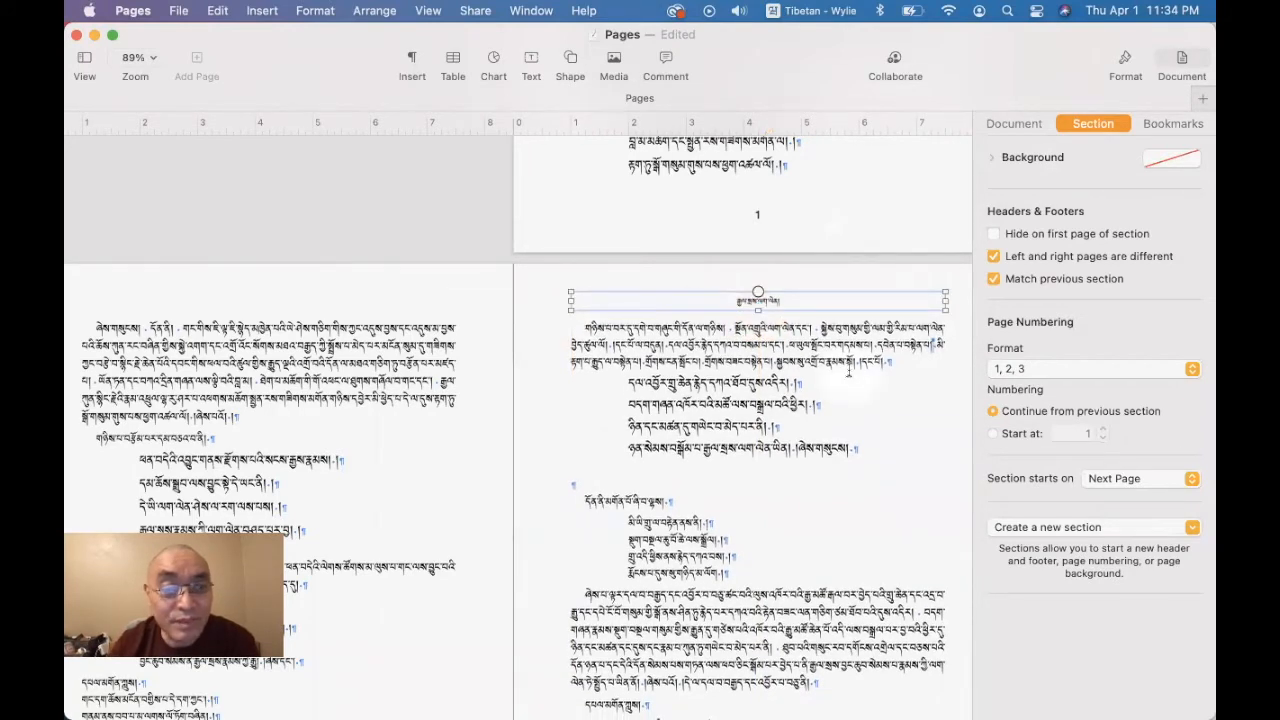
drag(857, 299, 378, 293)
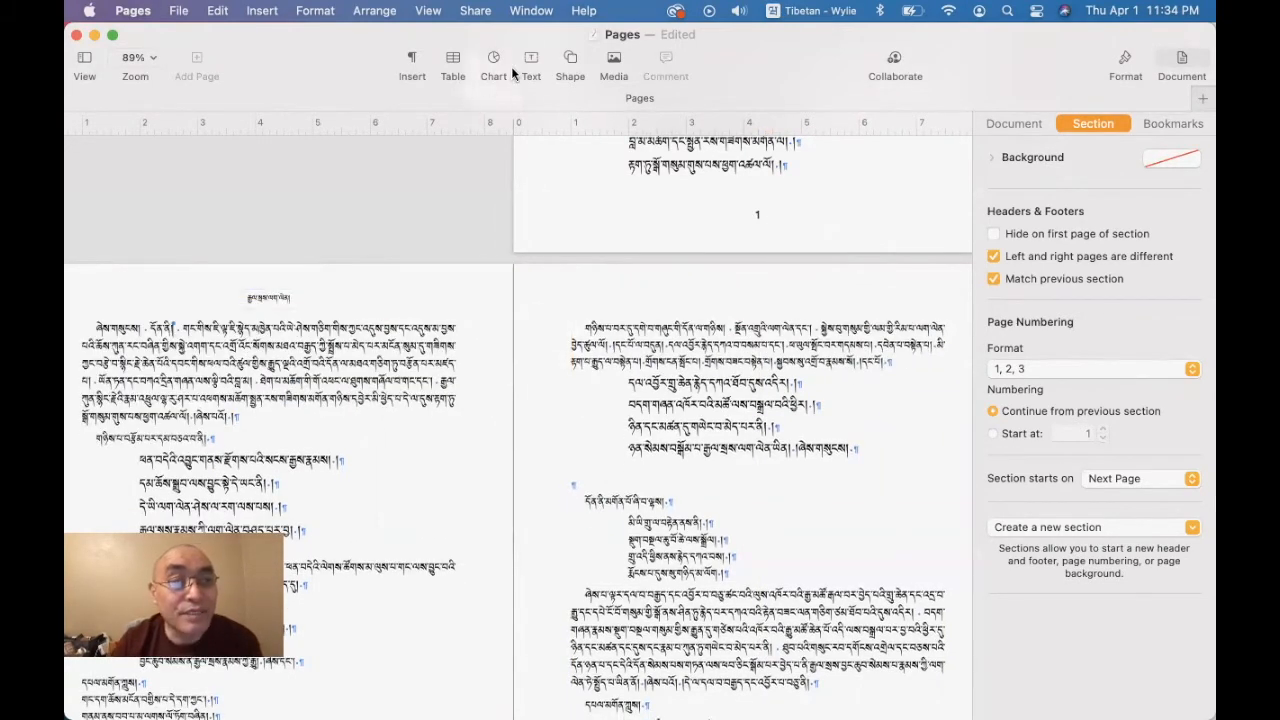
- Insert a straight line near the first page's footer, make it horizontal and keep its stroke at 1 pt
click(571, 62)
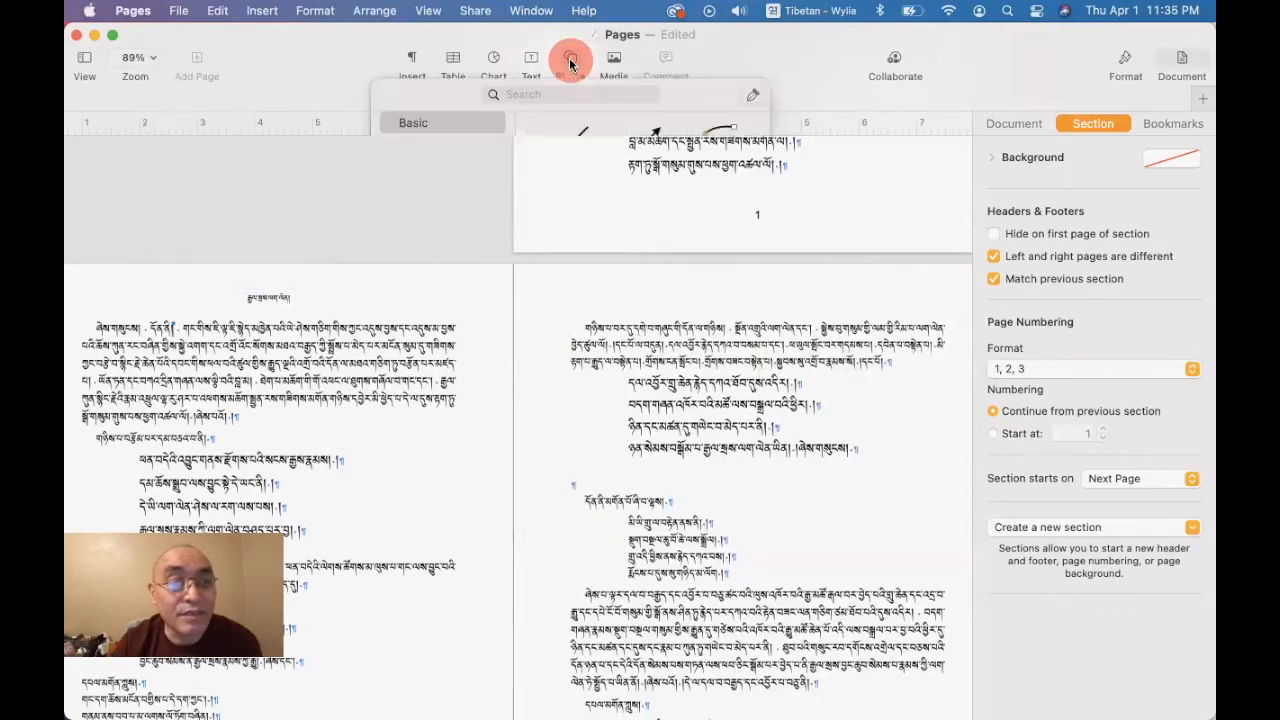
click(572, 144)
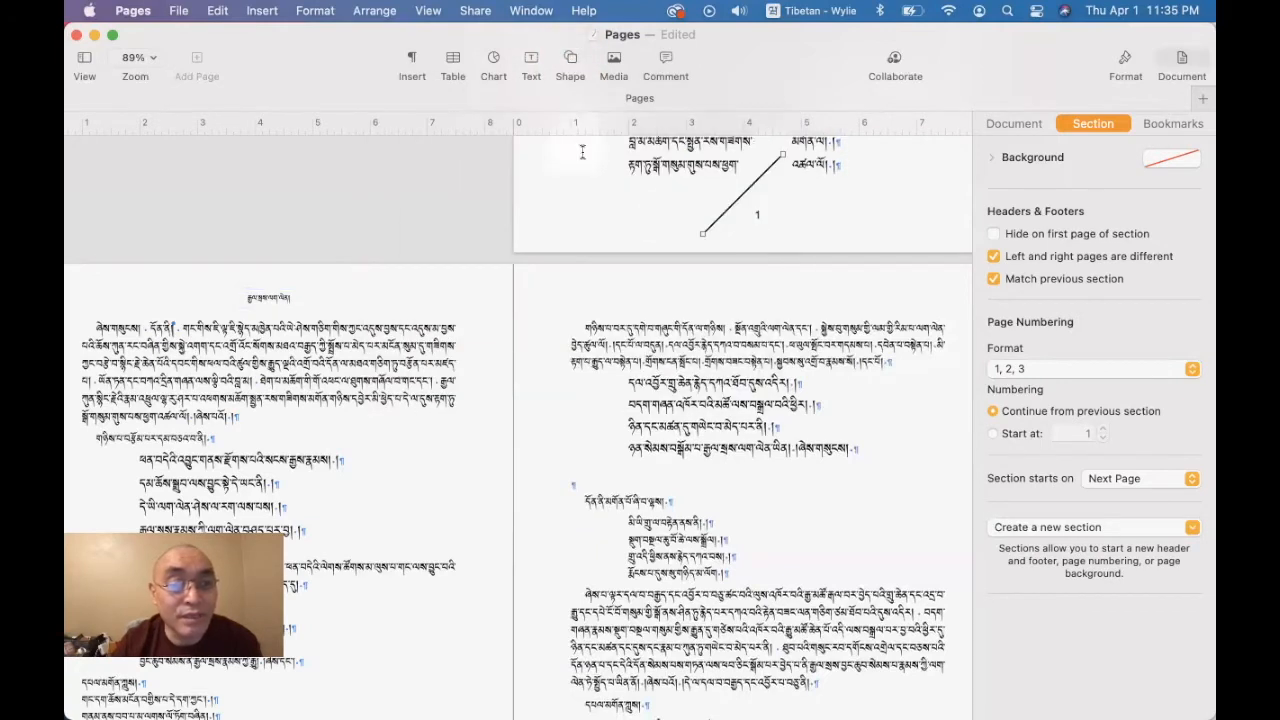
drag(782, 155, 840, 234)
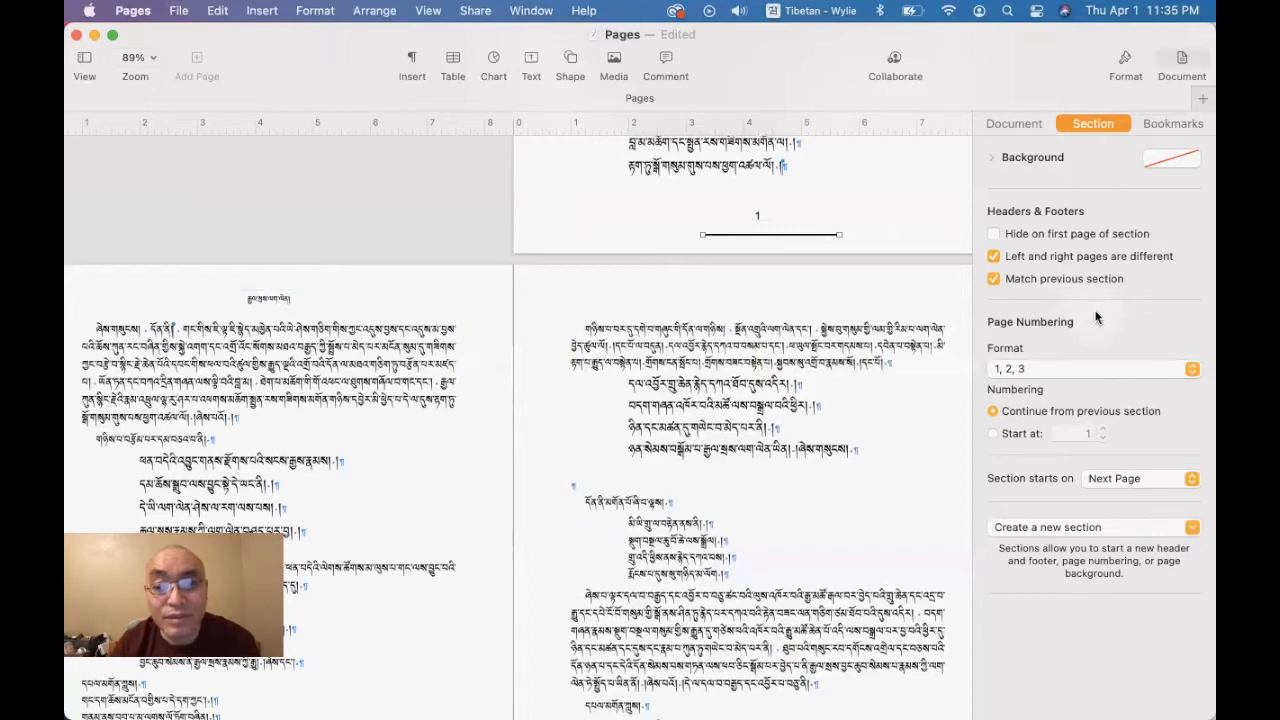
click(1125, 62)
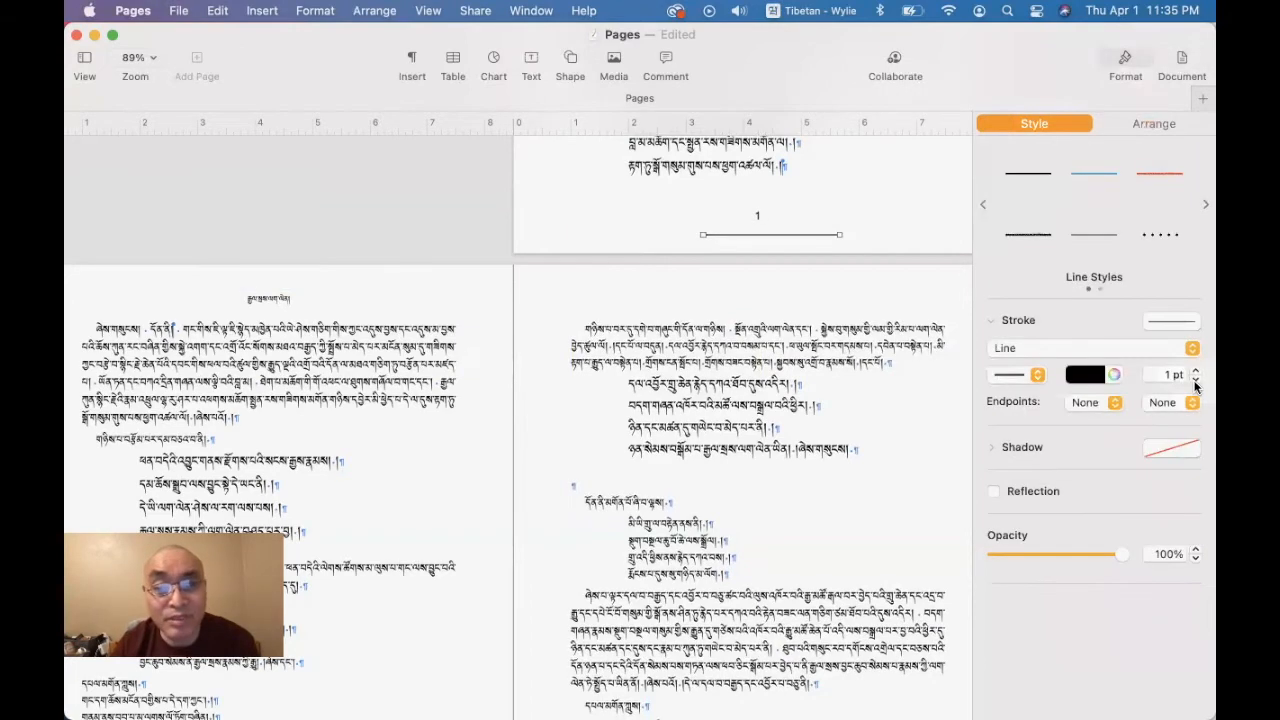
click(1196, 378)
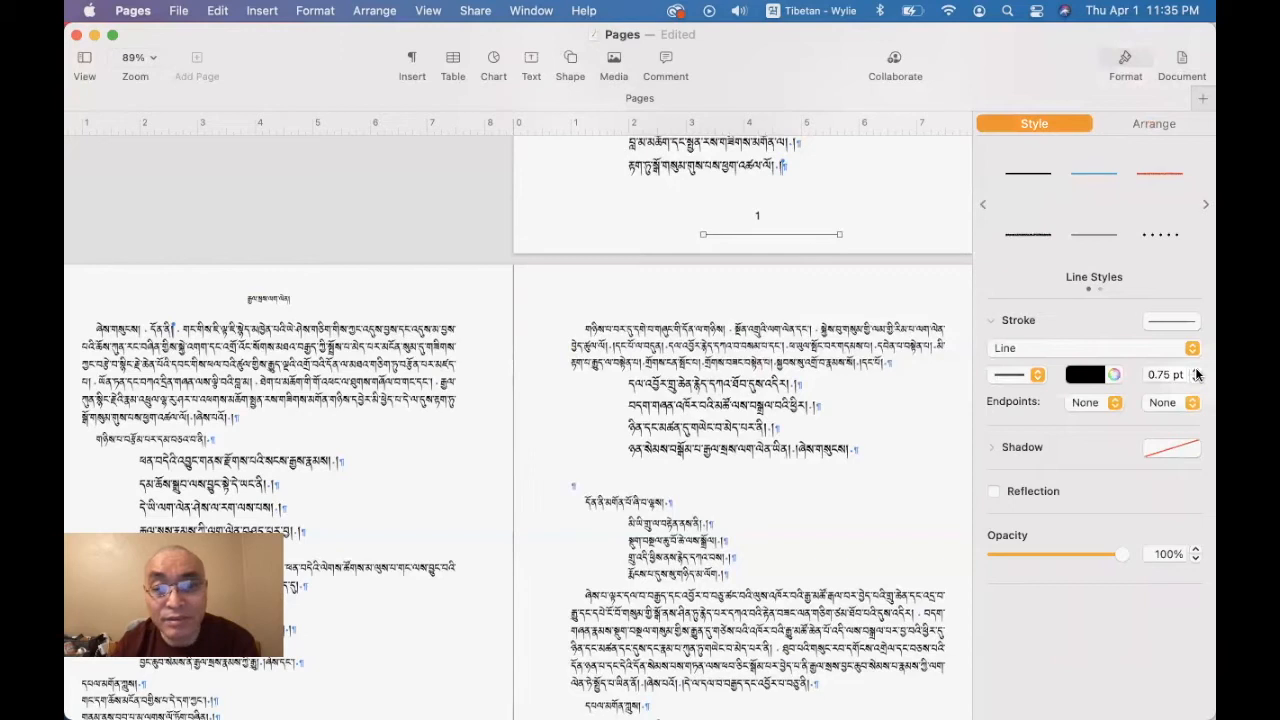
click(1196, 370)
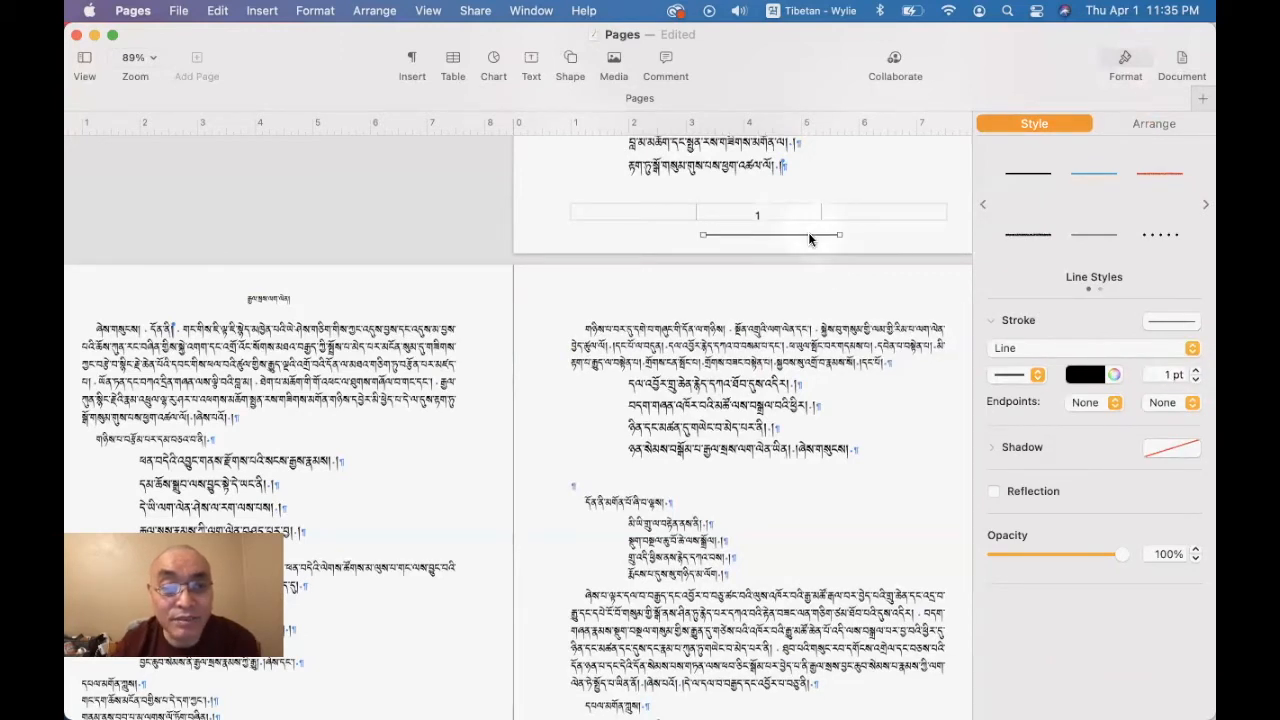
- Move the line onto the right page and set its text wrap to None
drag(808, 232, 713, 358)
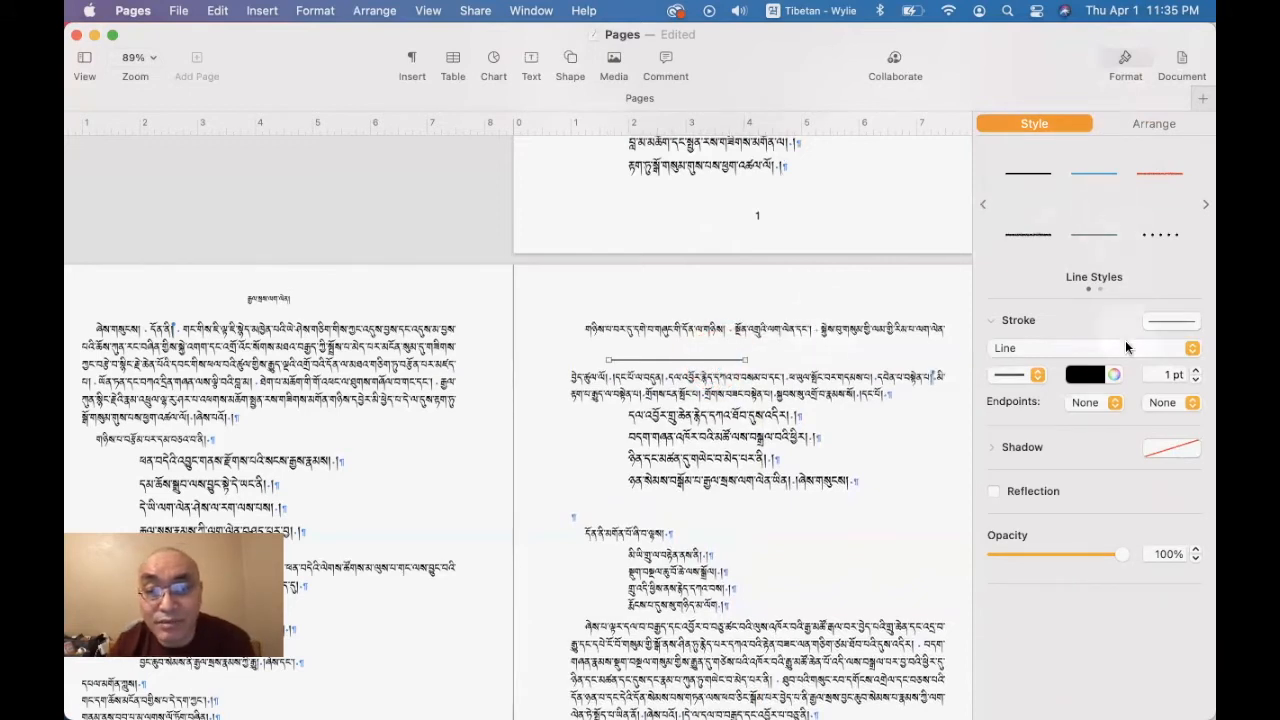
click(1154, 123)
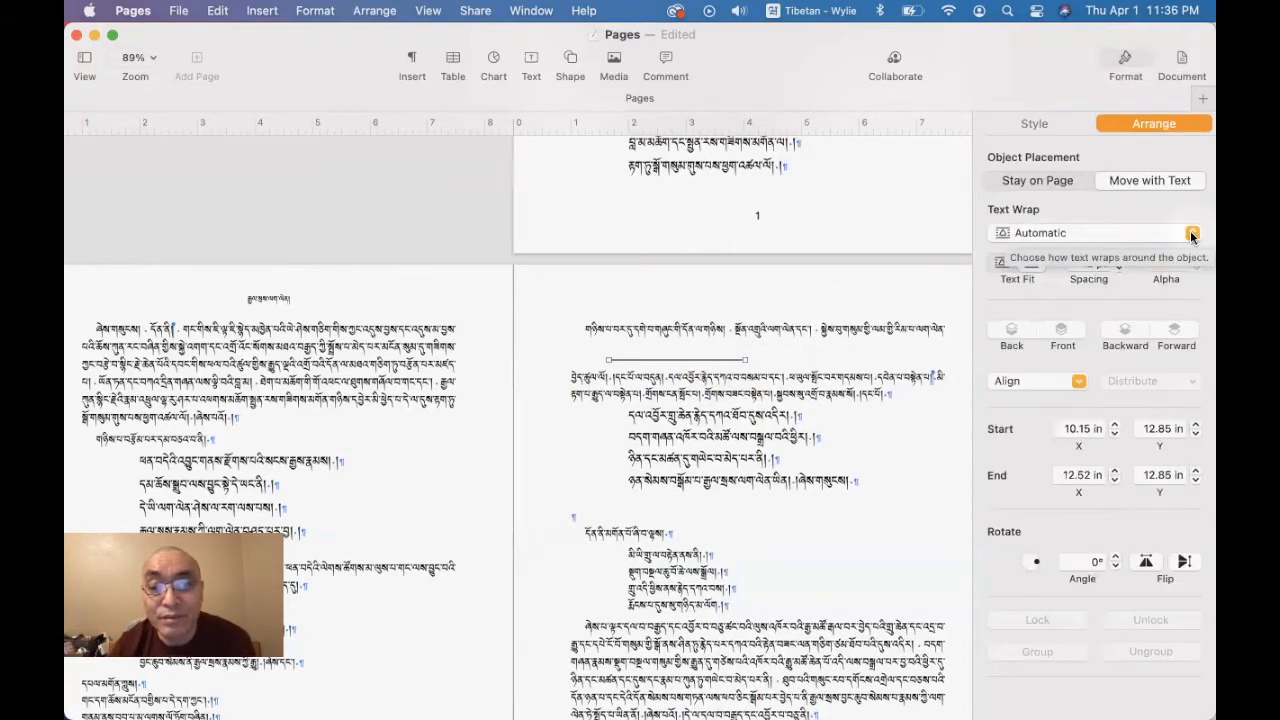
click(1190, 235)
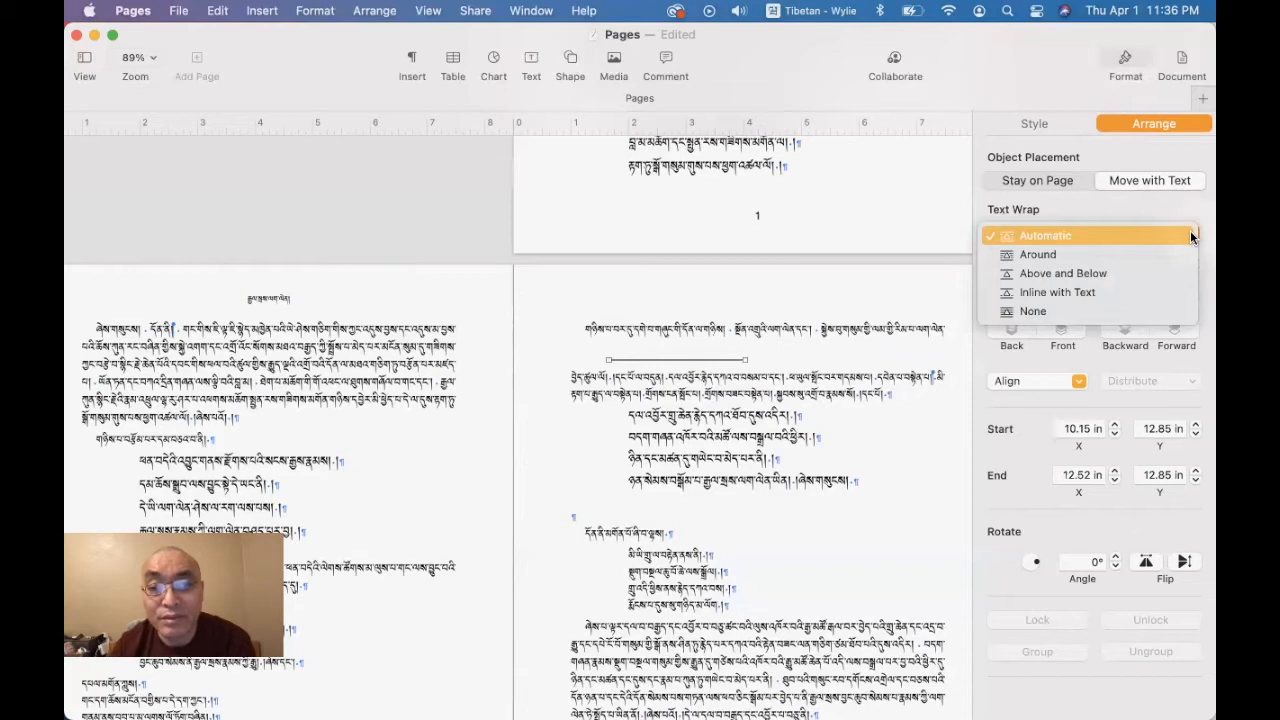
click(1037, 313)
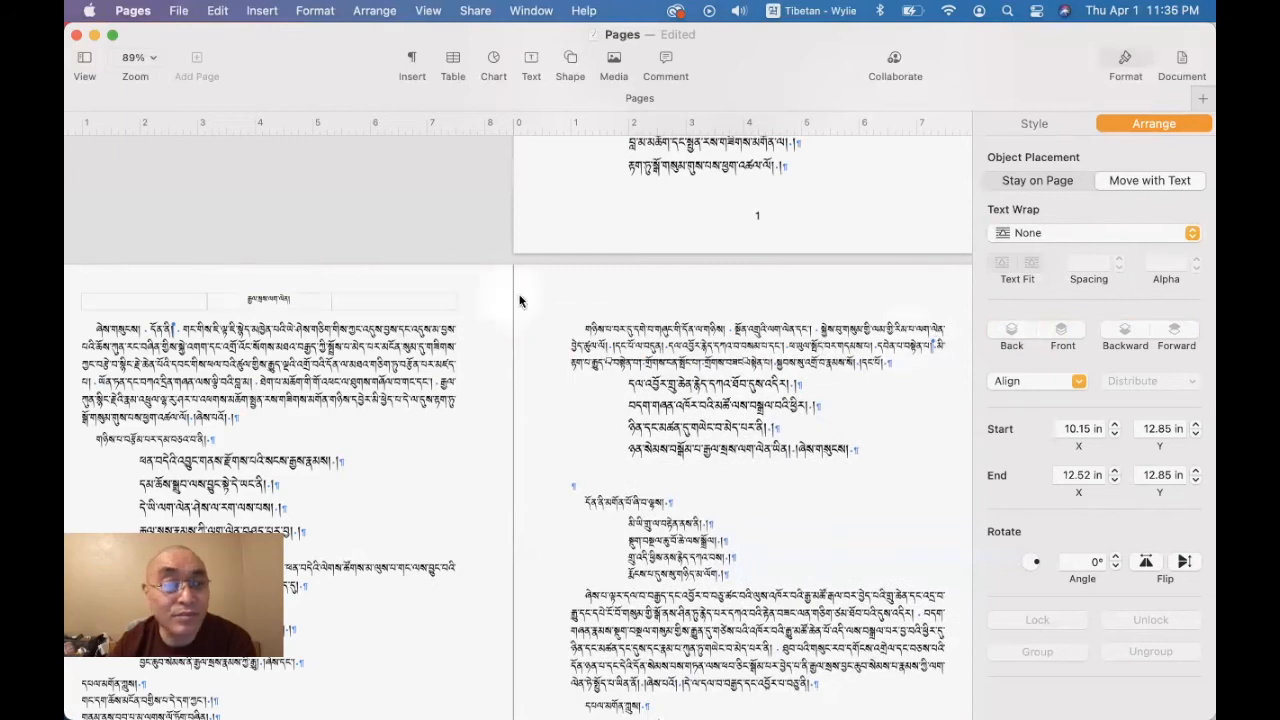
- Place the line under the left header text, stretch it from 1 in to 7.5 in, and group it with the text box
drag(679, 357, 153, 307)
drag(218, 309, 456, 309)
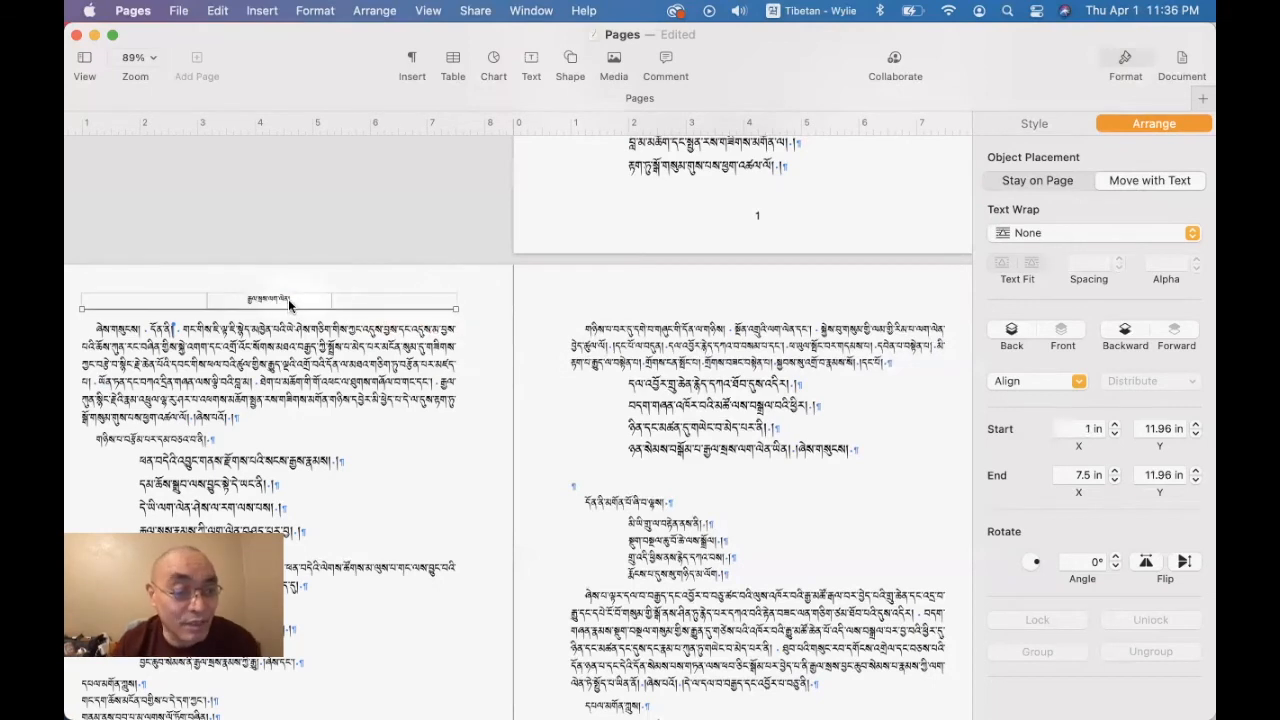
click(288, 299)
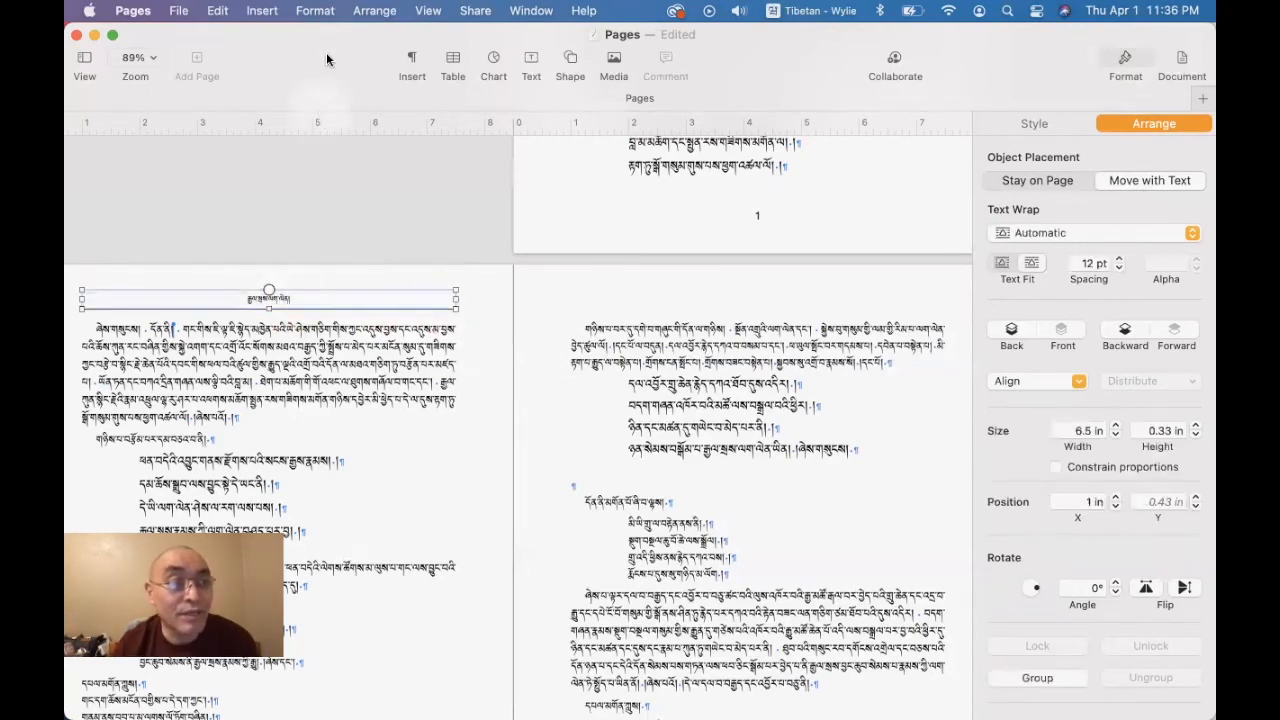
click(367, 12)
click(382, 272)
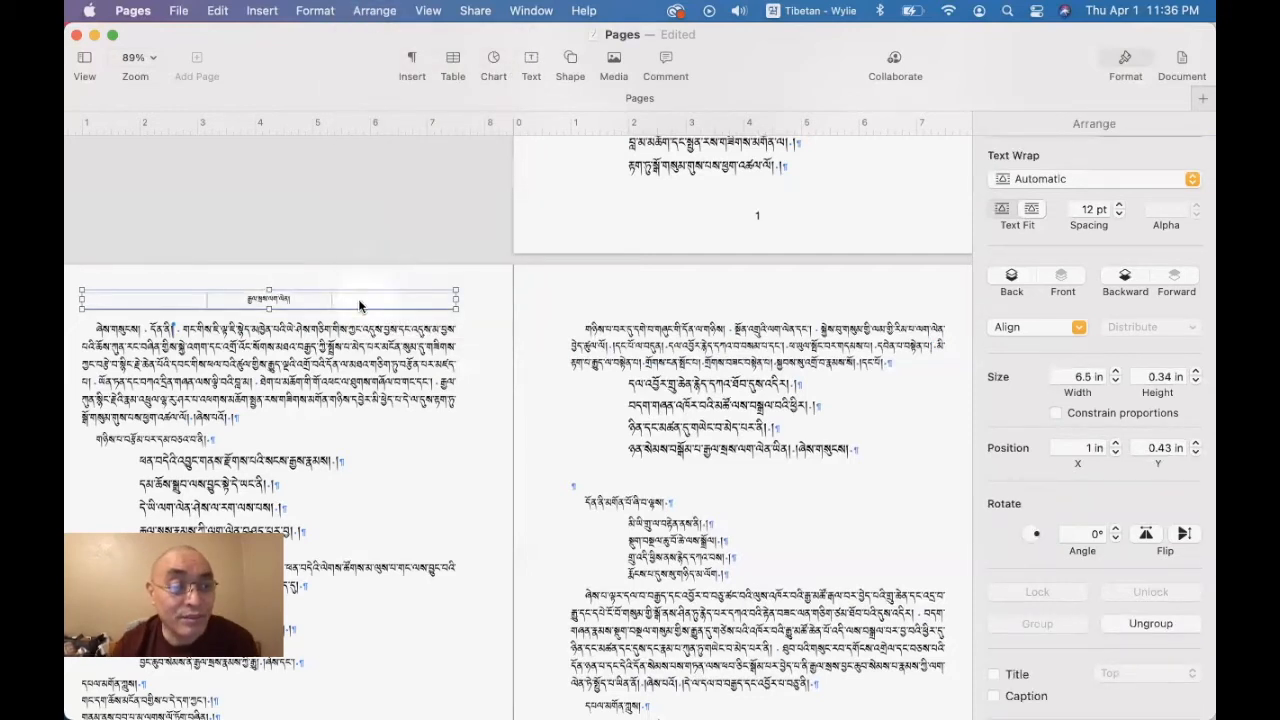
- Duplicate the header group and position the copy in the right page's header, aligned with the text margins
click(429, 300)
click(398, 302)
drag(414, 305, 388, 297)
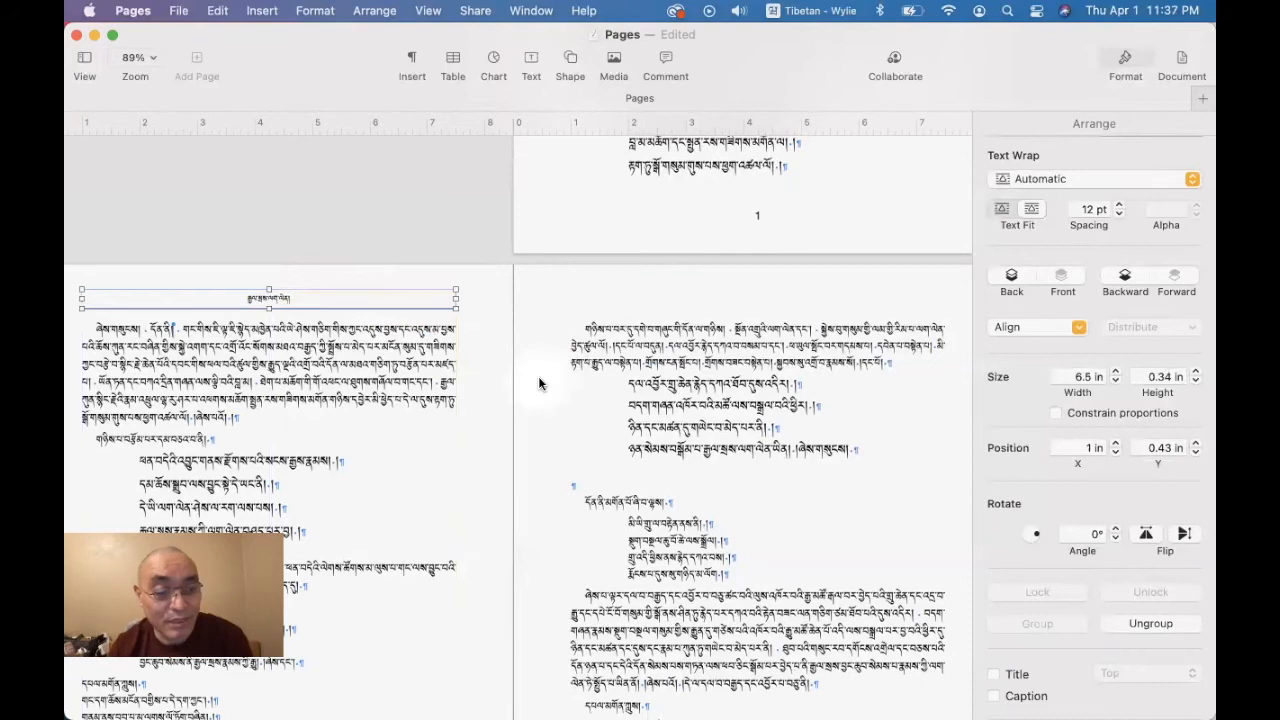
key(shift+Right)
key(shift+Down)
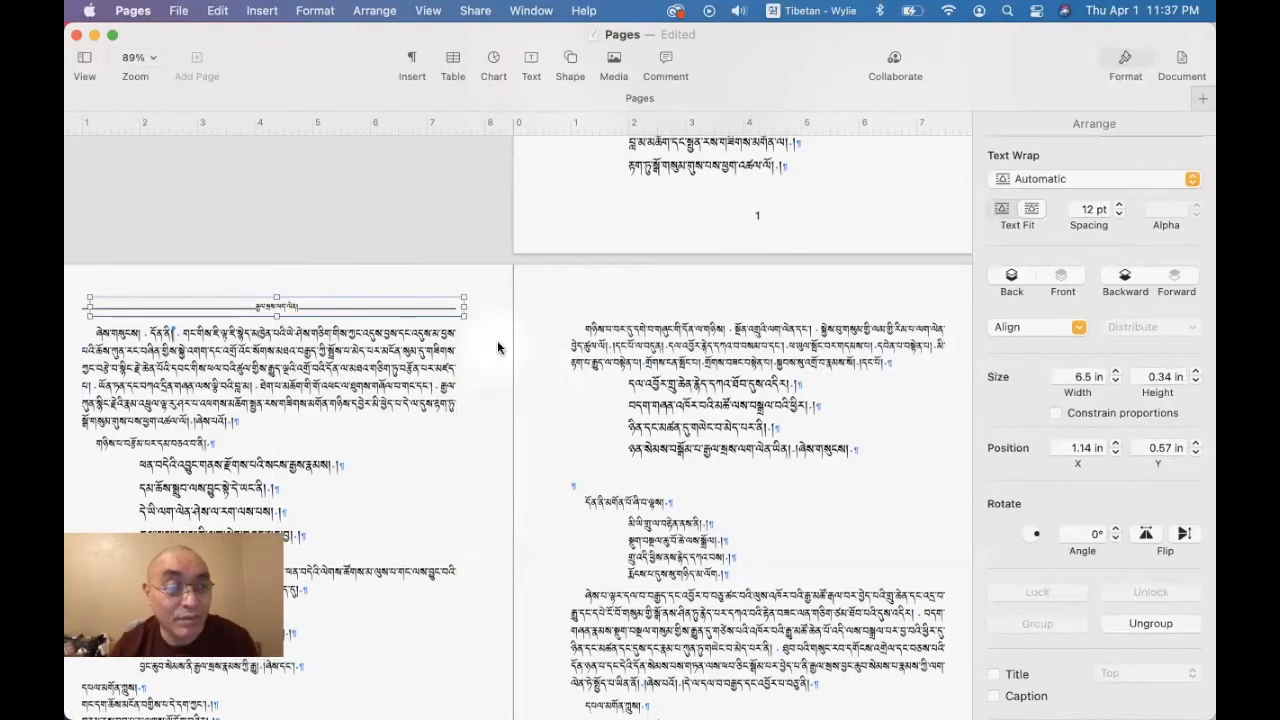
drag(374, 309, 857, 301)
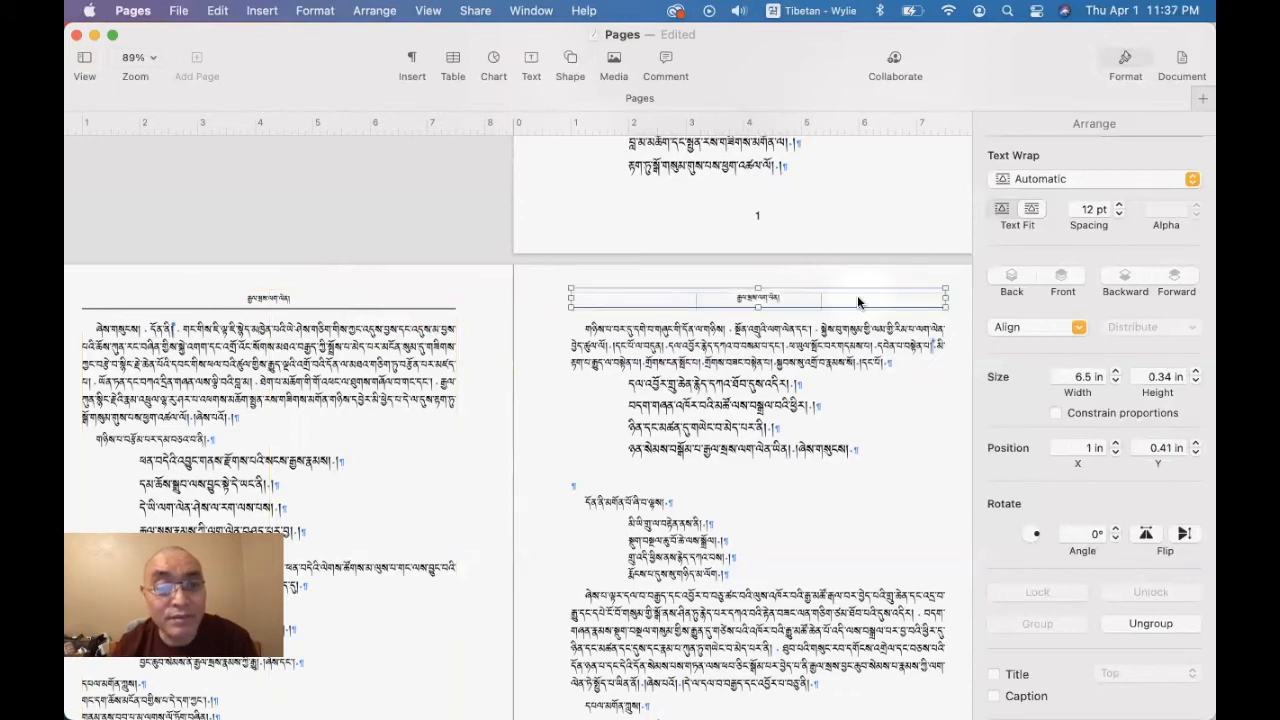
- Replace the right page's header text with བརྩམས་པར་དམ་བཅའ་བ།
click(760, 300)
text(བརྩམས)
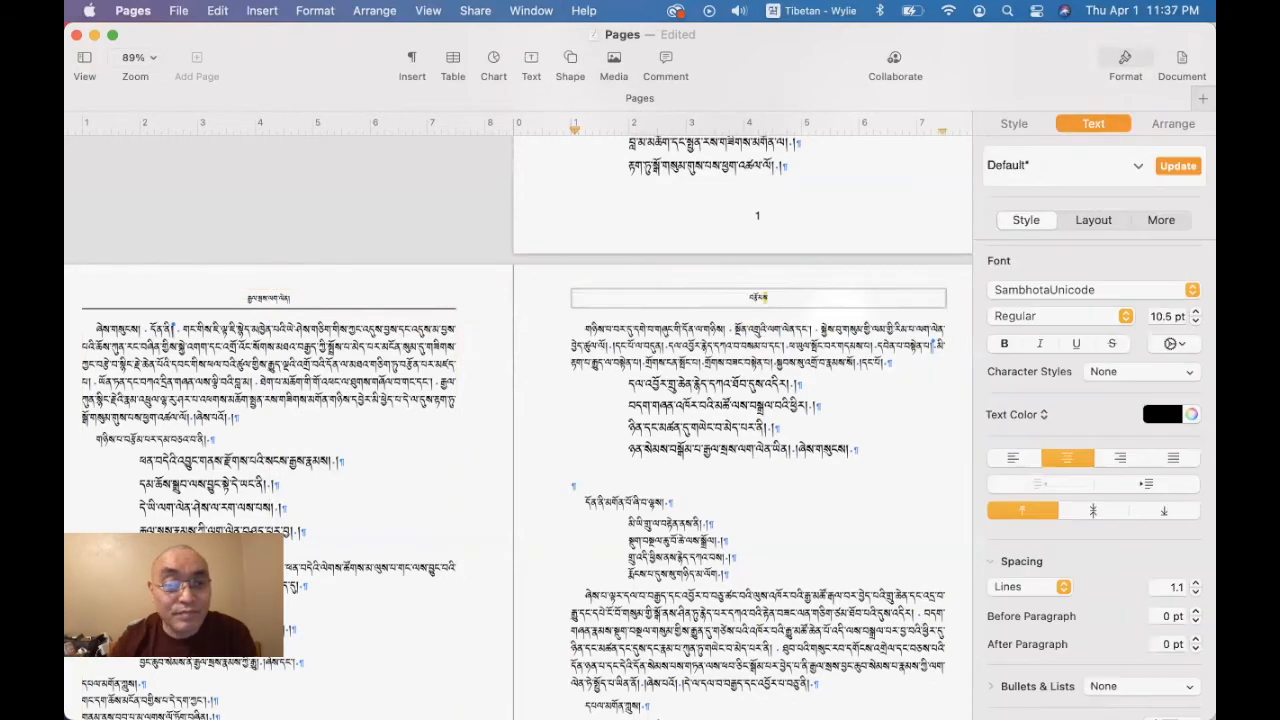
text(་པར)
text(་བཅའ་བ)
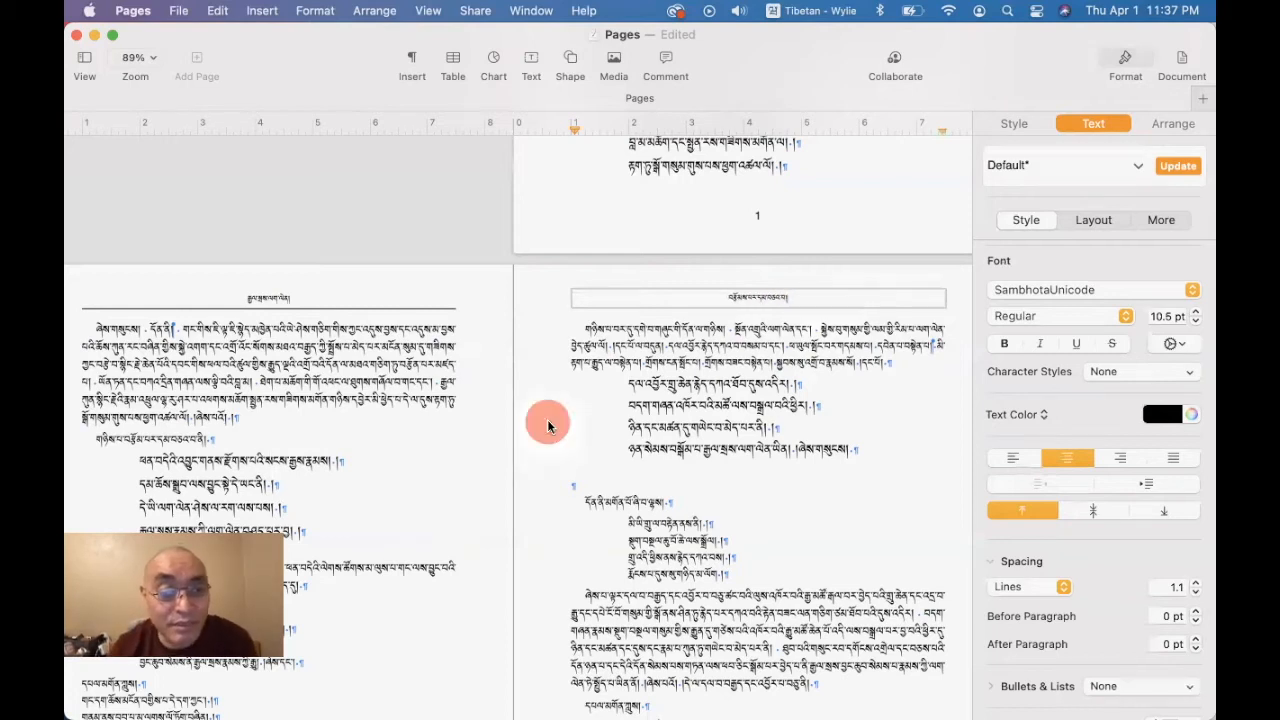
click(551, 428)
- Move the left page's grouped header text and line to the section master so it repeats on the section's left pages
scroll(769, 444, up, 3)
scroll(768, 444, down, 10)
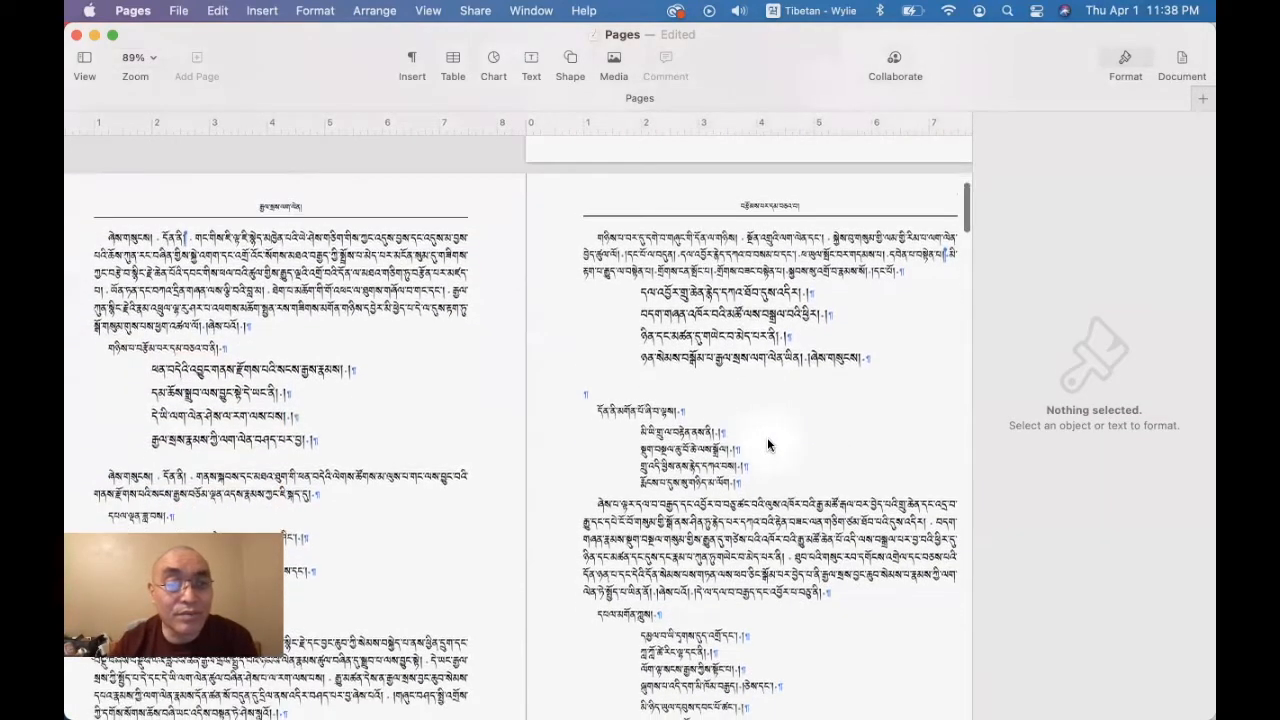
scroll(767, 437, down, 10)
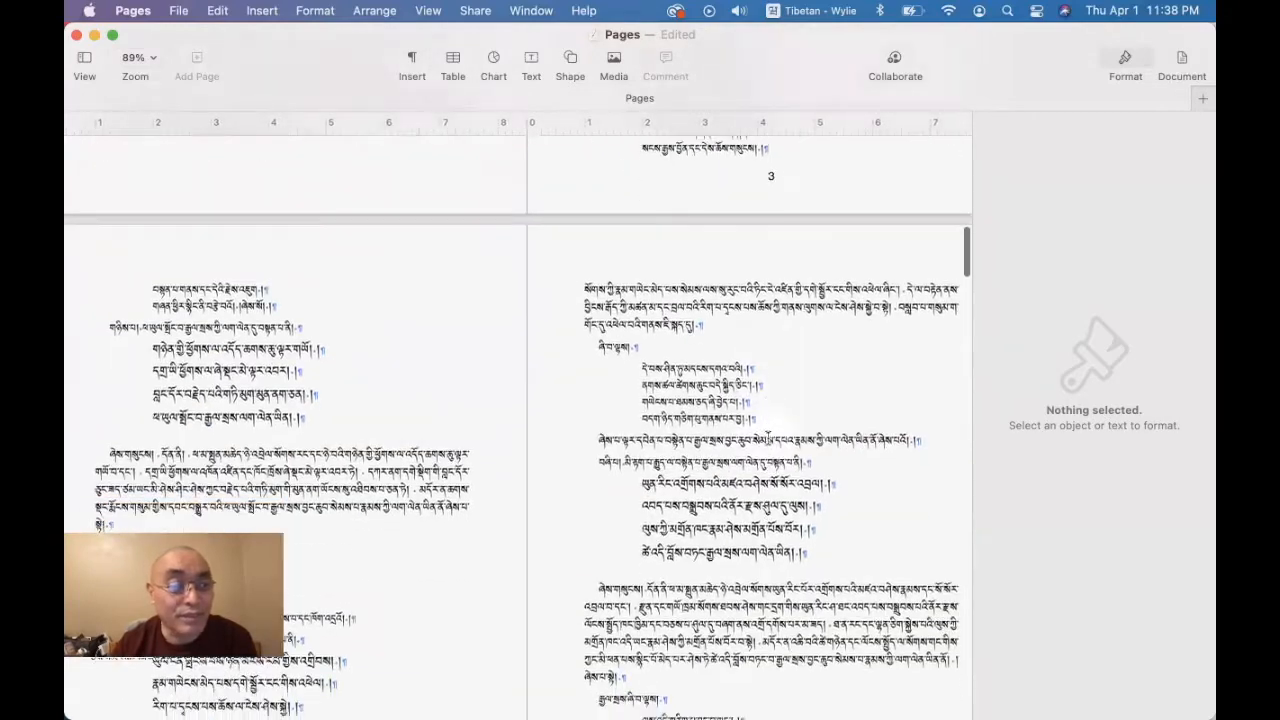
scroll(768, 438, down, 12)
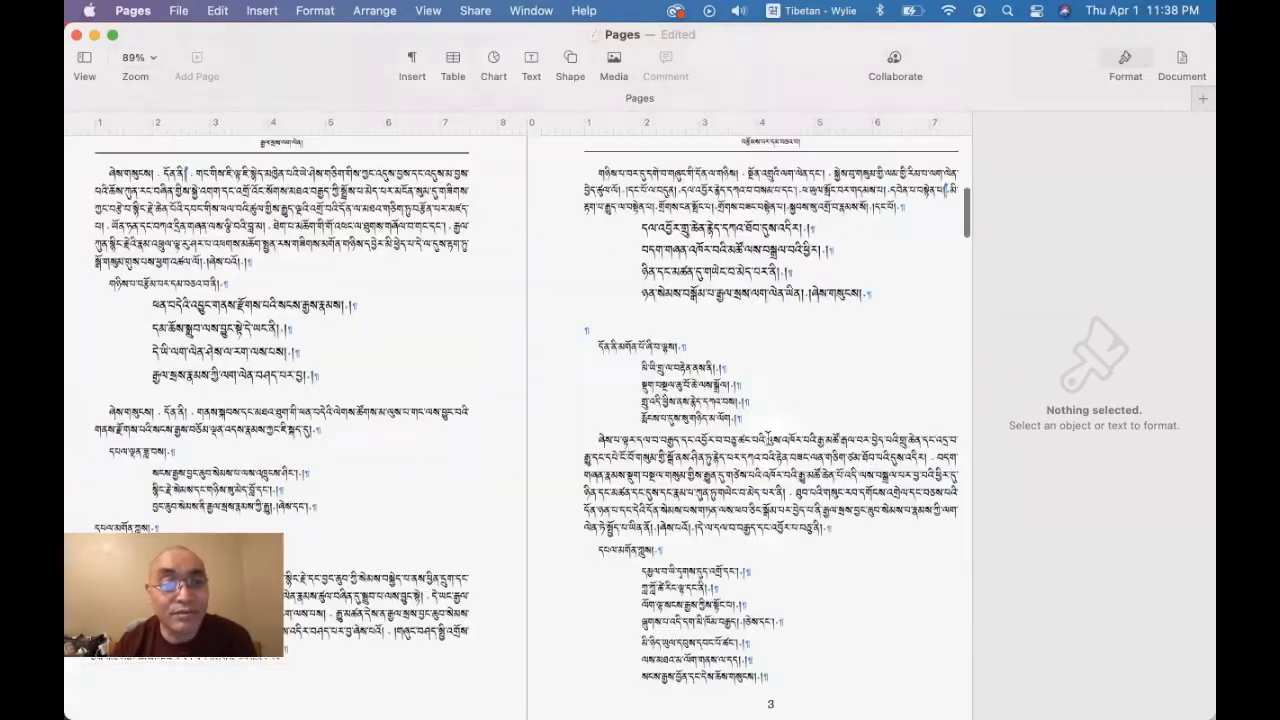
scroll(768, 438, down, 4)
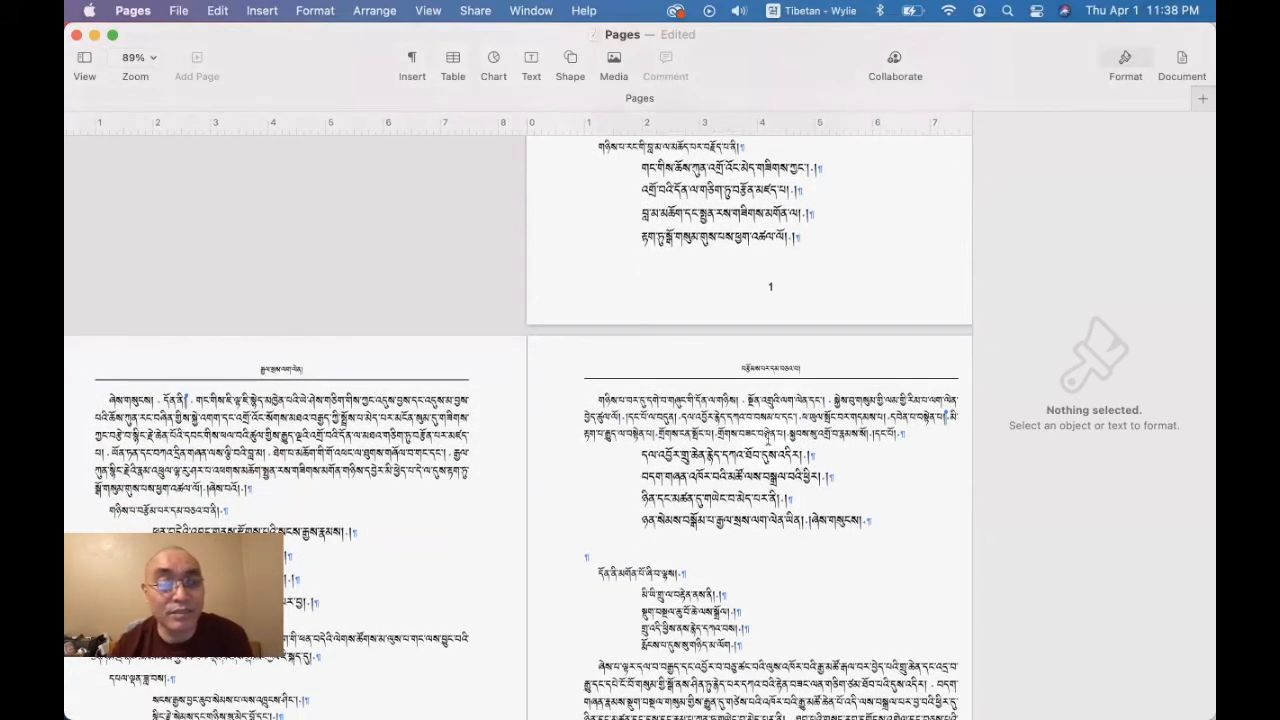
click(300, 371)
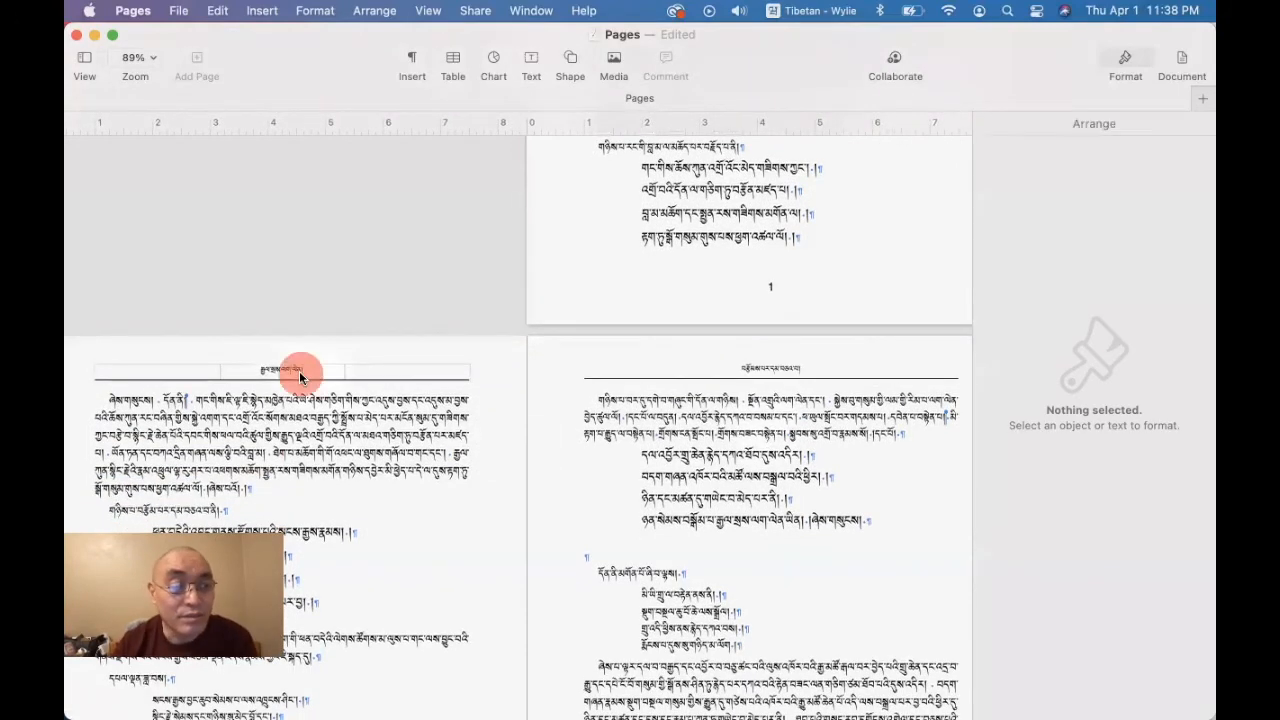
click(374, 12)
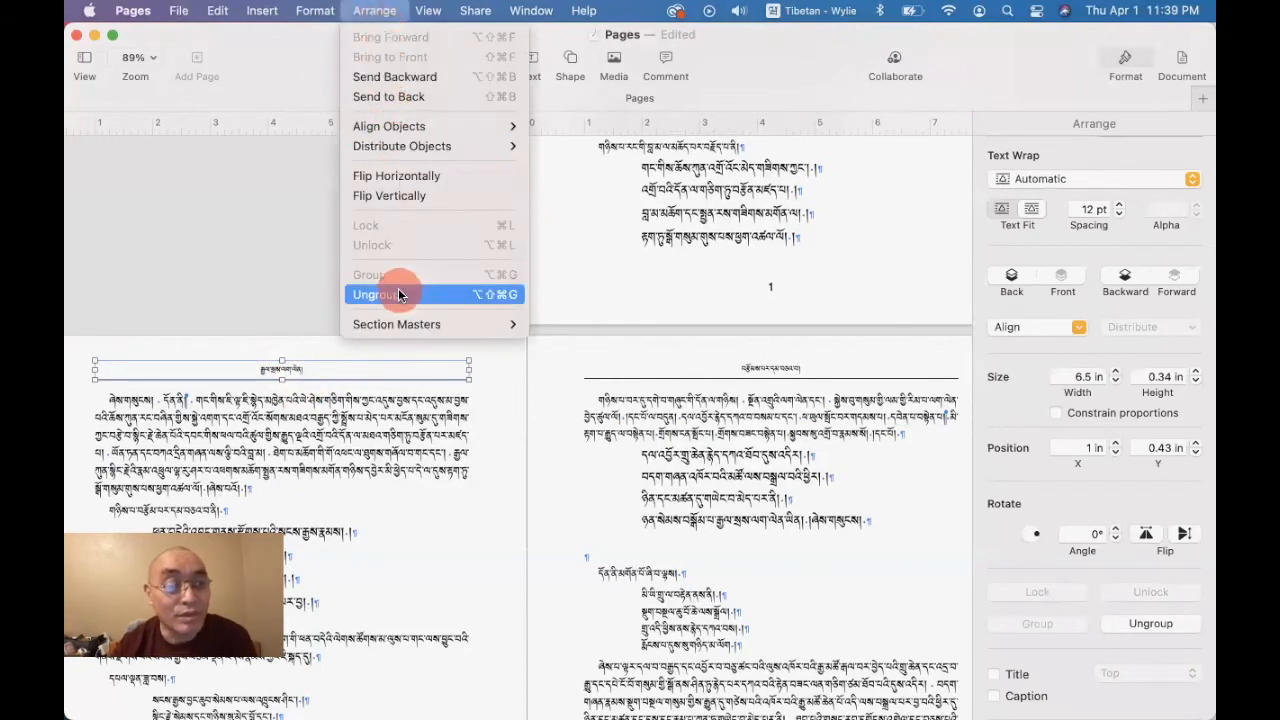
mouse_move(400, 322)
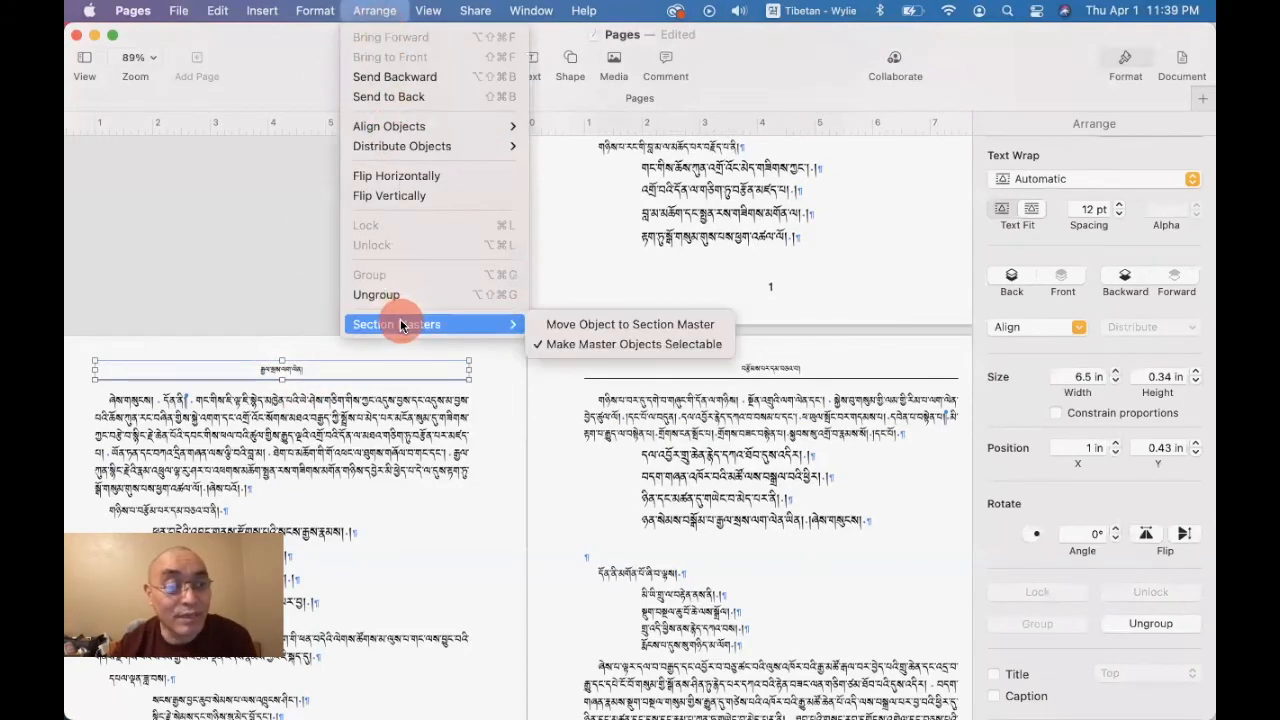
click(583, 324)
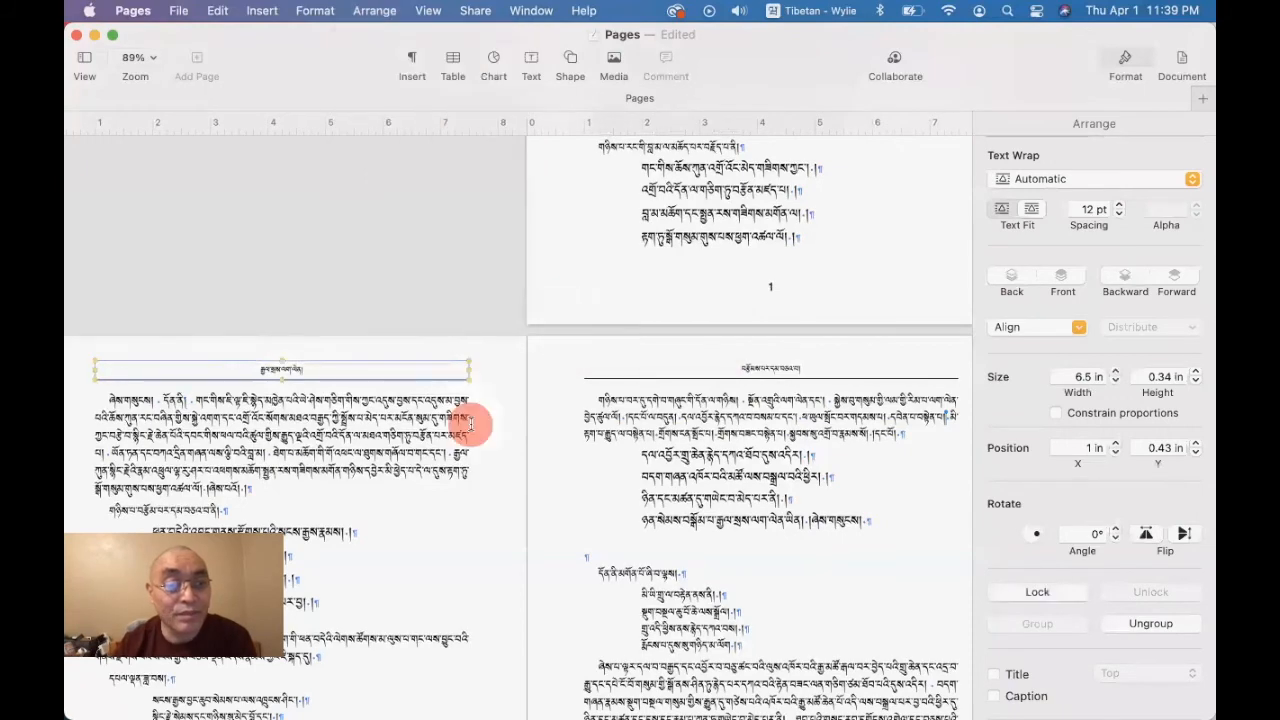
click(497, 447)
- Move the right page's grouped header text and line to the section master so it repeats on the section's right pages
scroll(497, 447, down, 20)
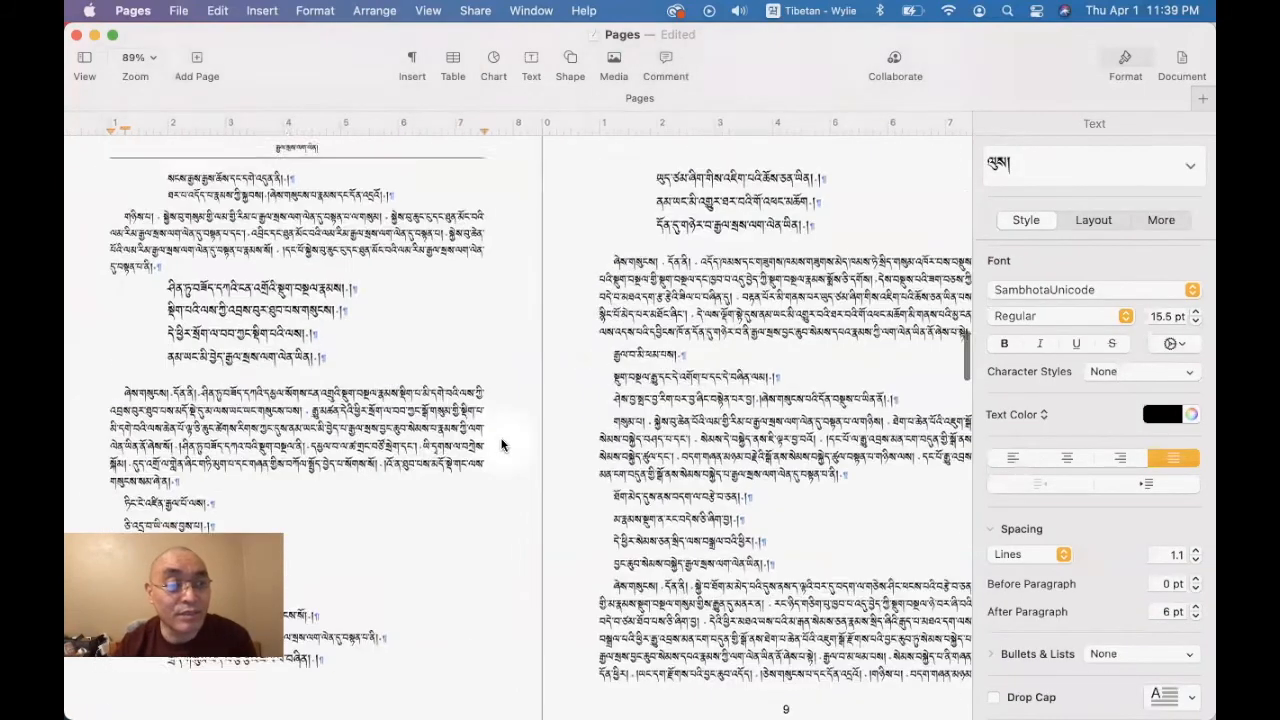
scroll(502, 445, down, 6)
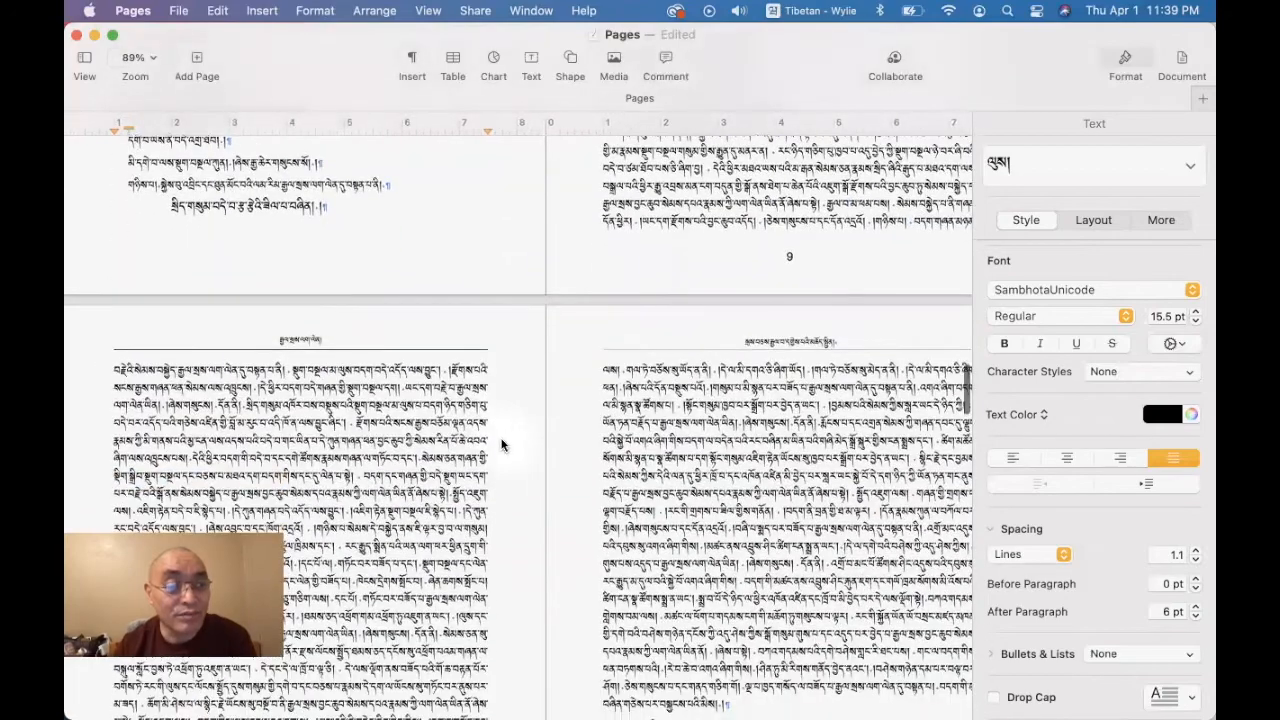
scroll(502, 445, up, 20)
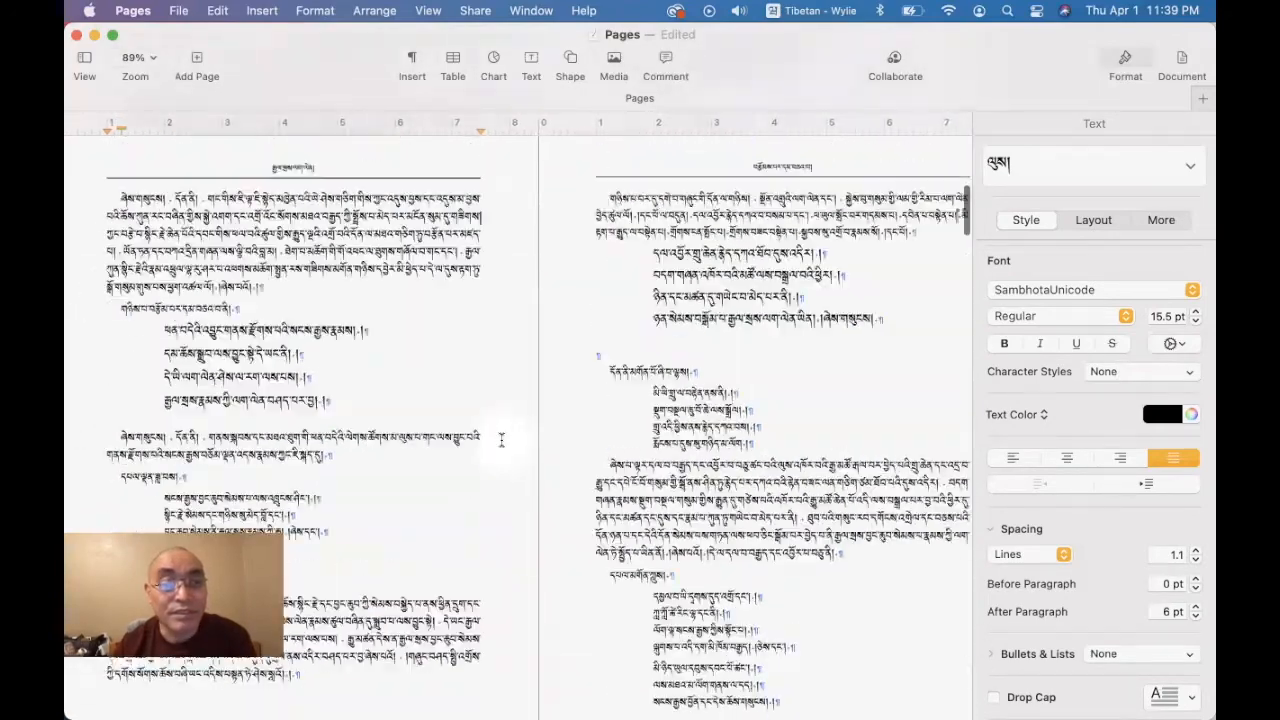
scroll(502, 445, down, 6)
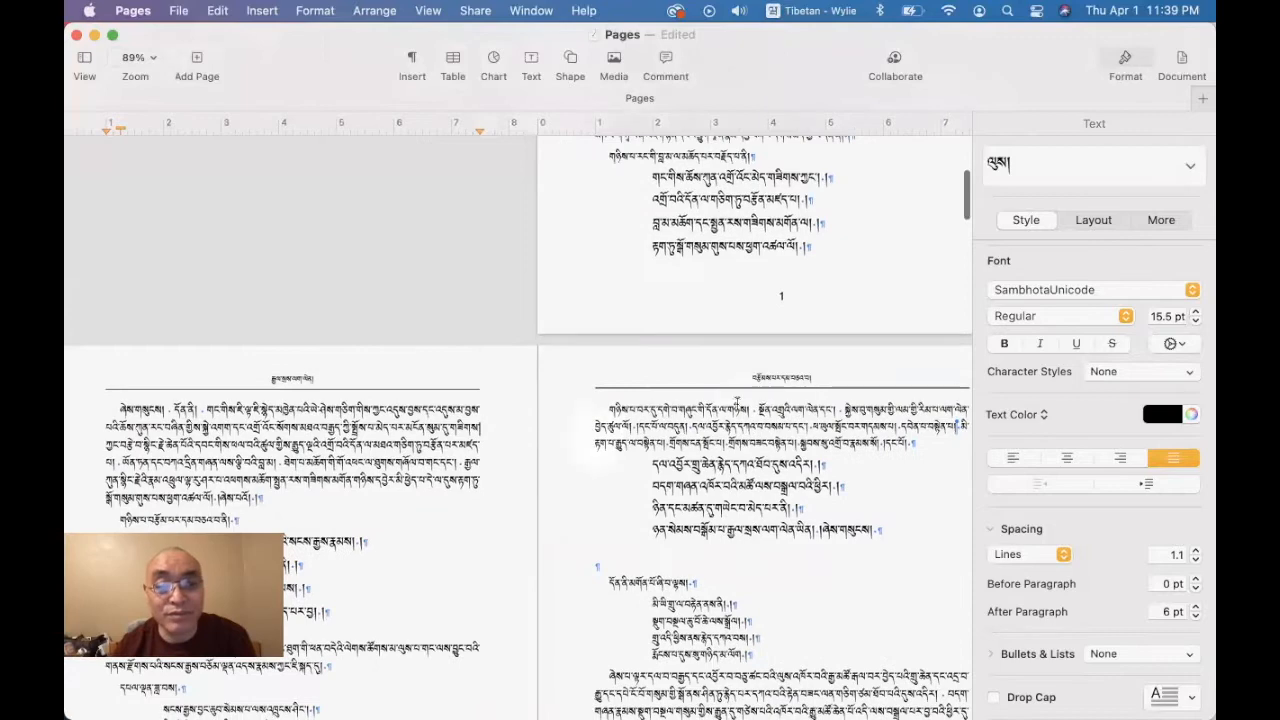
click(789, 378)
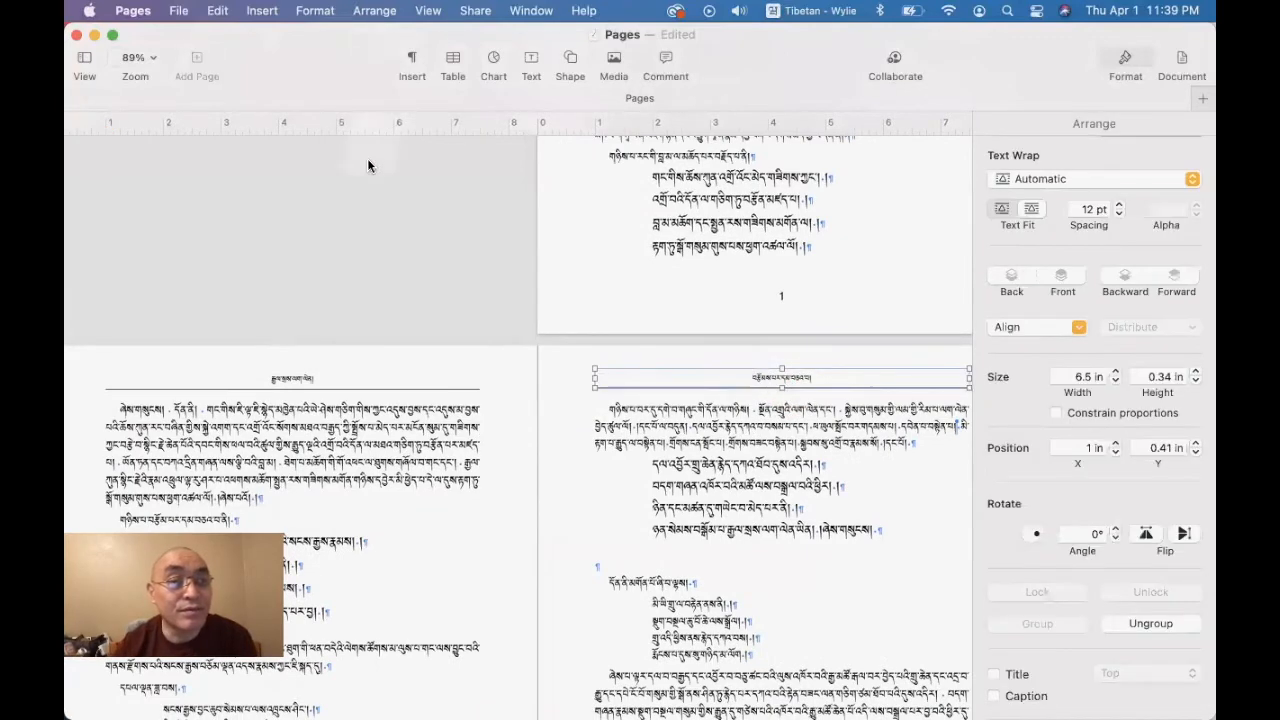
click(374, 10)
mouse_move(420, 323)
click(568, 328)
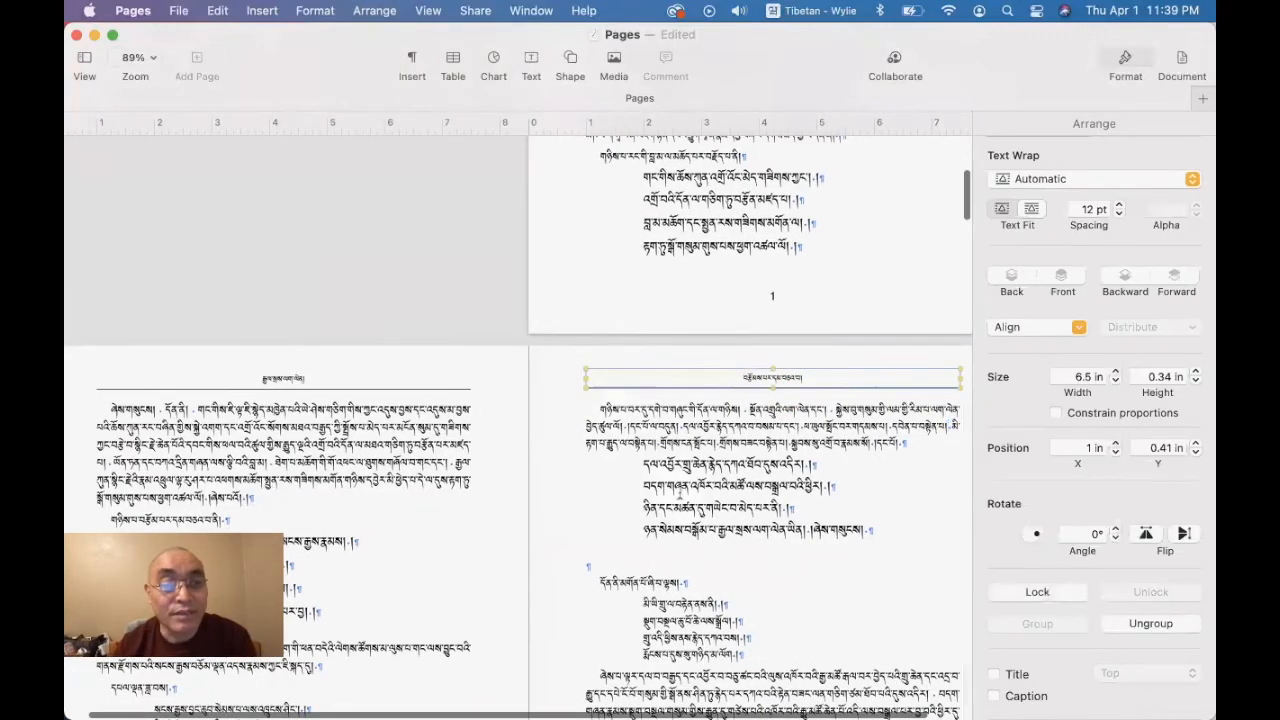
scroll(679, 492, down, 4)
click(680, 497)
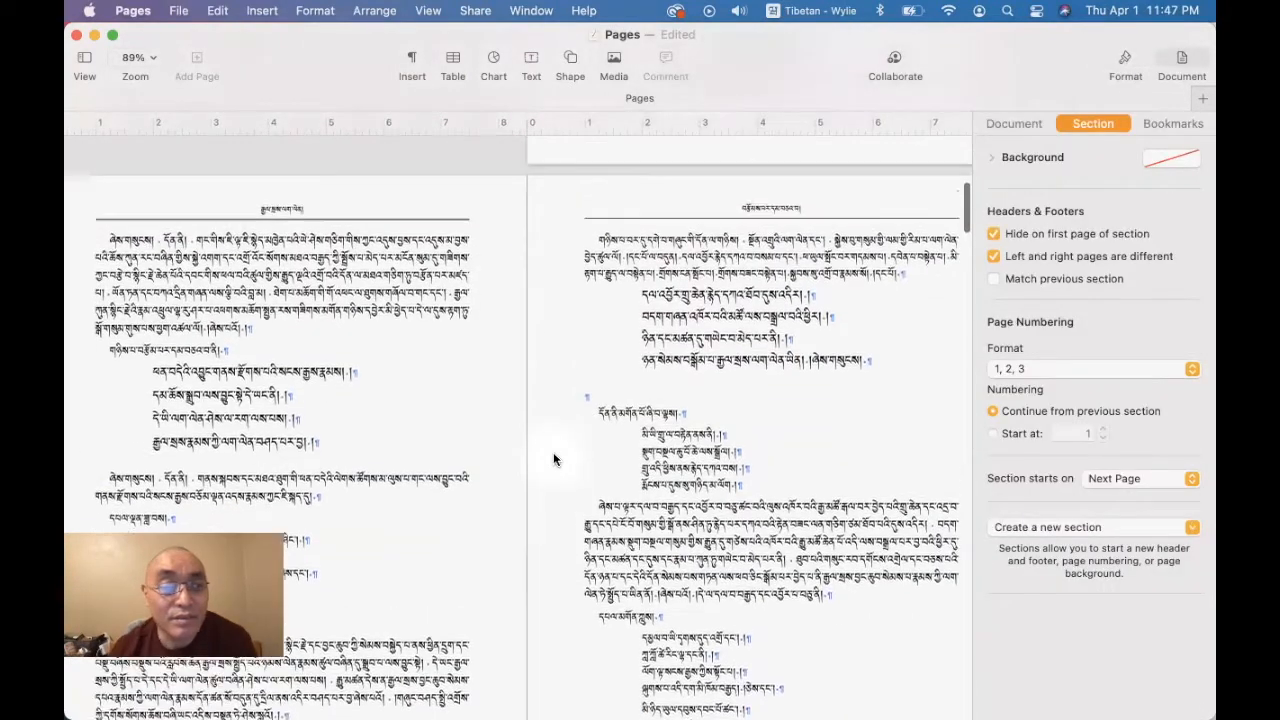
- Insert a page number in the centre footer field of the right page, using the number-only format
scroll(553, 460, up, 1)
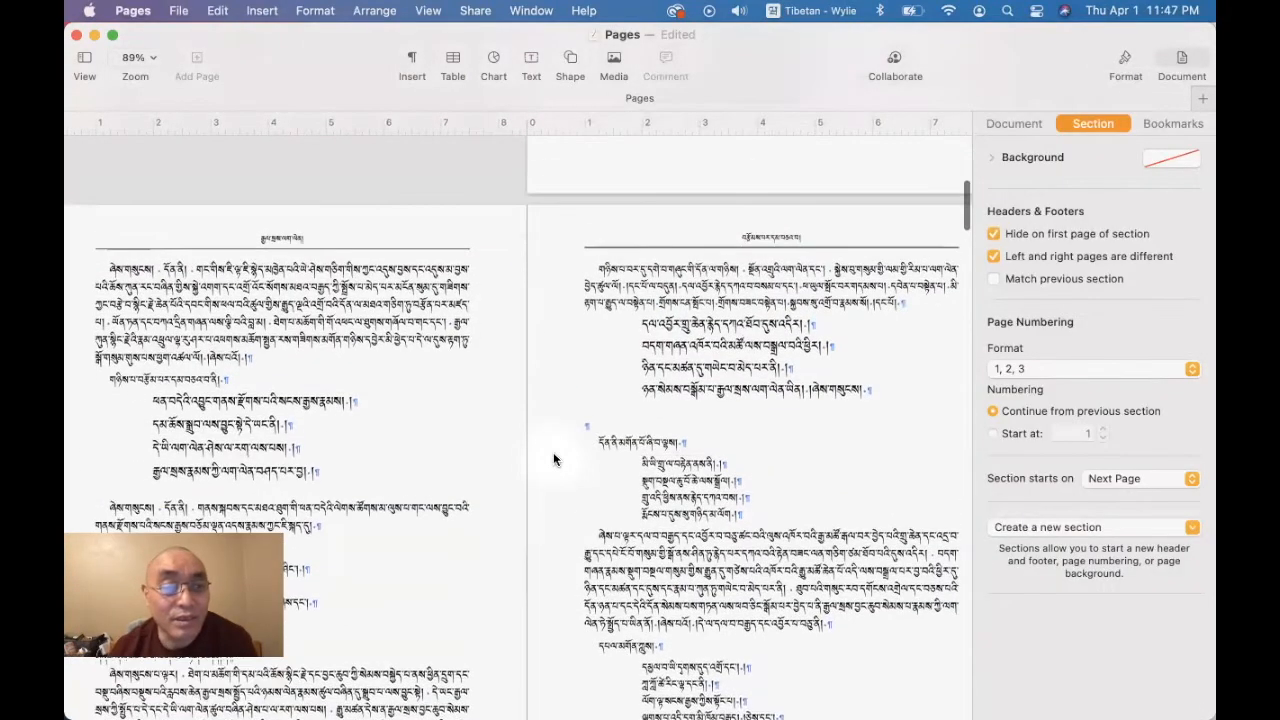
scroll(555, 460, down, 5)
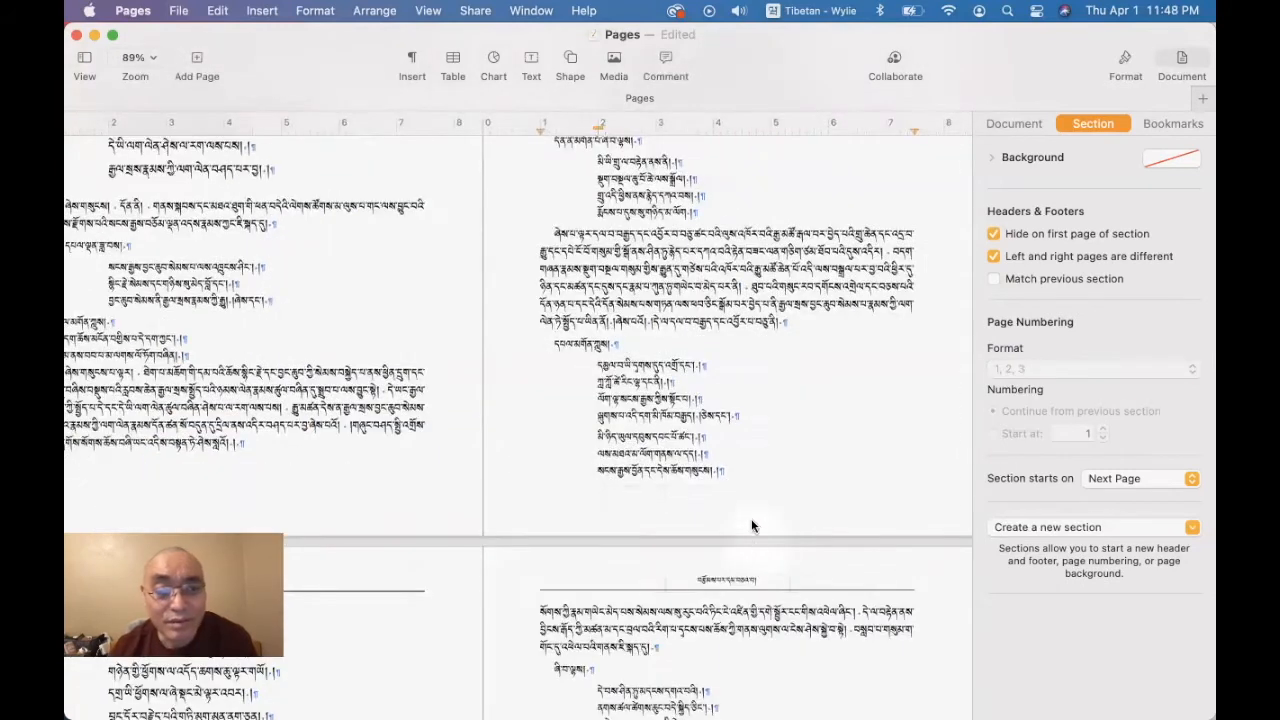
mouse_move(750, 517)
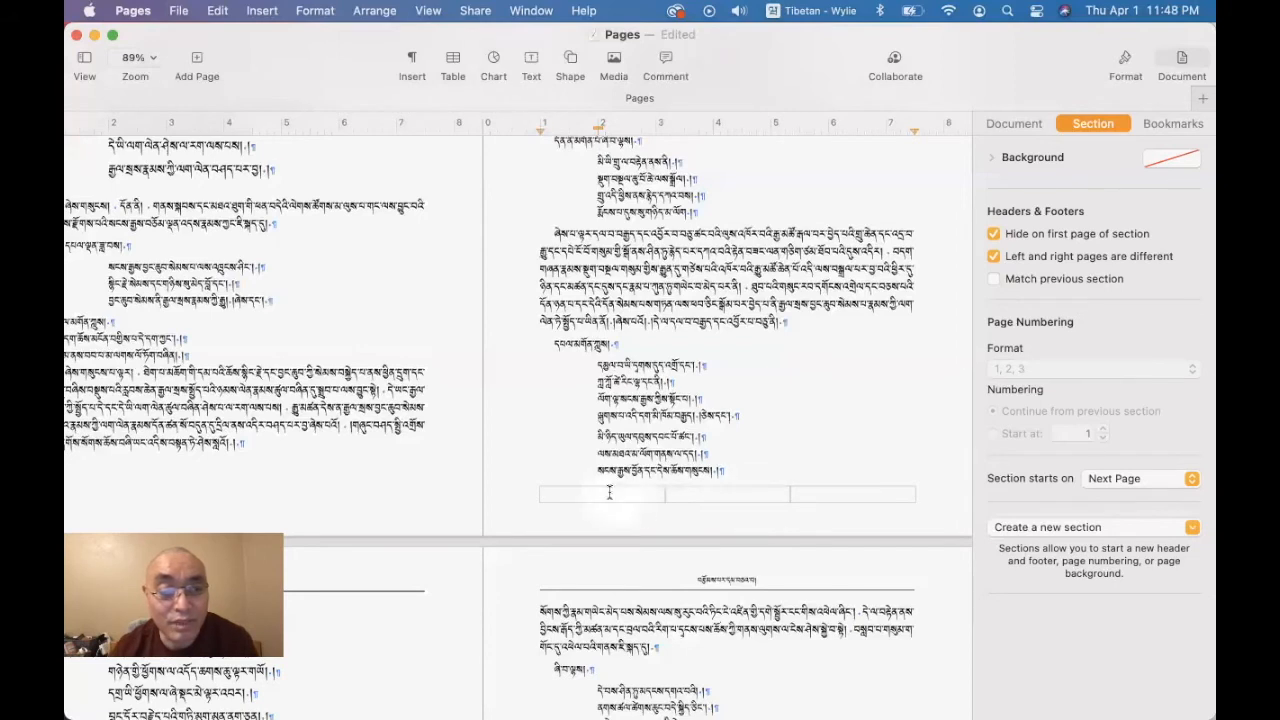
click(747, 497)
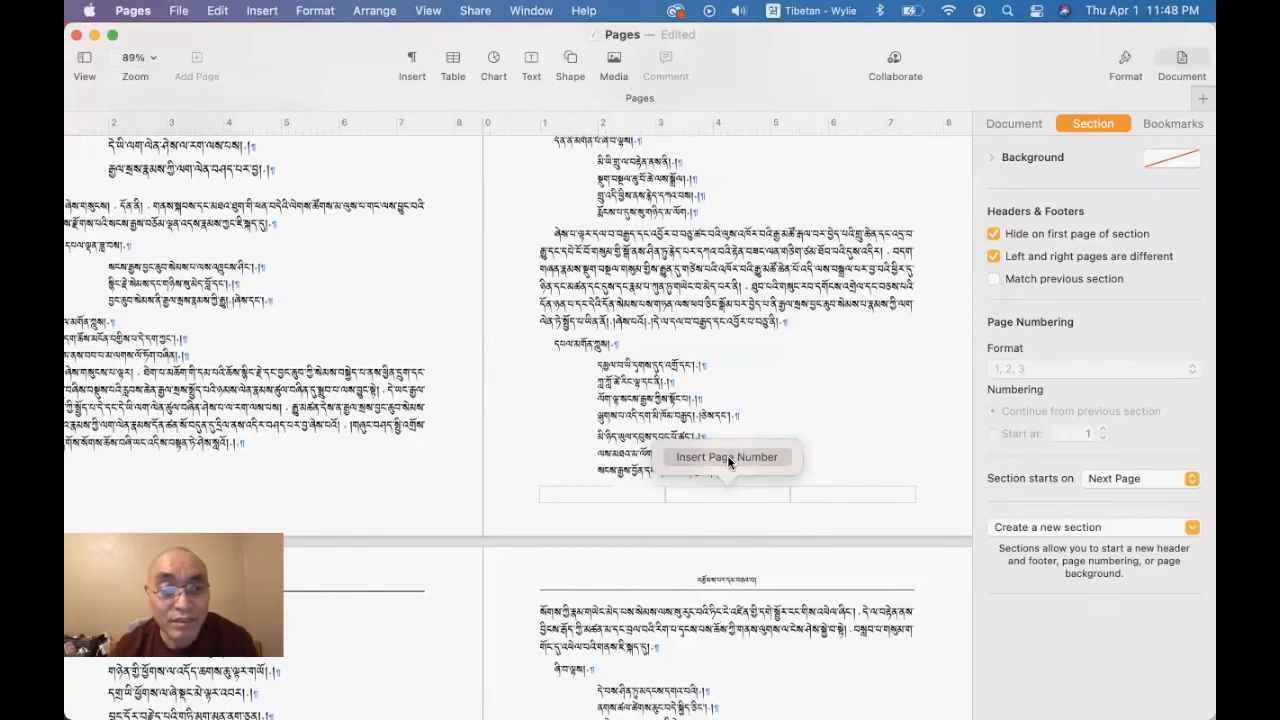
click(728, 458)
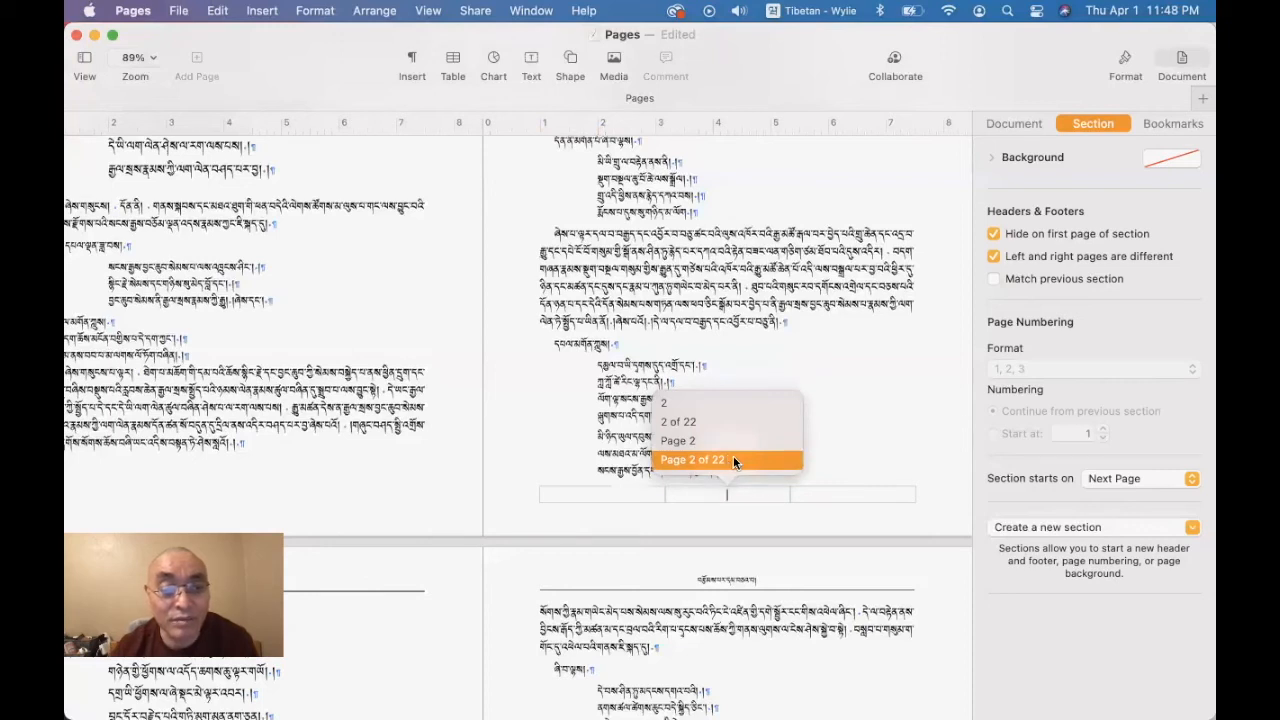
click(670, 401)
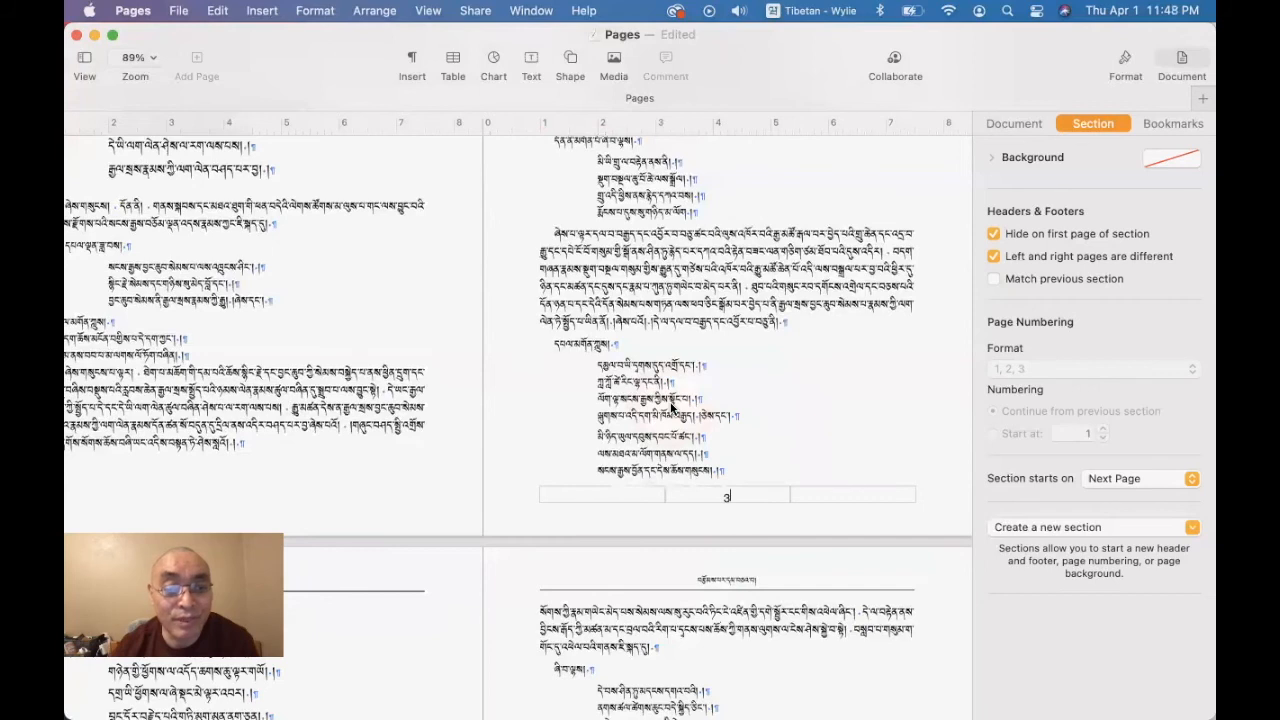
- Insert a number-only page number in the centre footer field of the left page and check the numbering on the following pages
scroll(540, 510, left, 5)
click(298, 494)
click(288, 452)
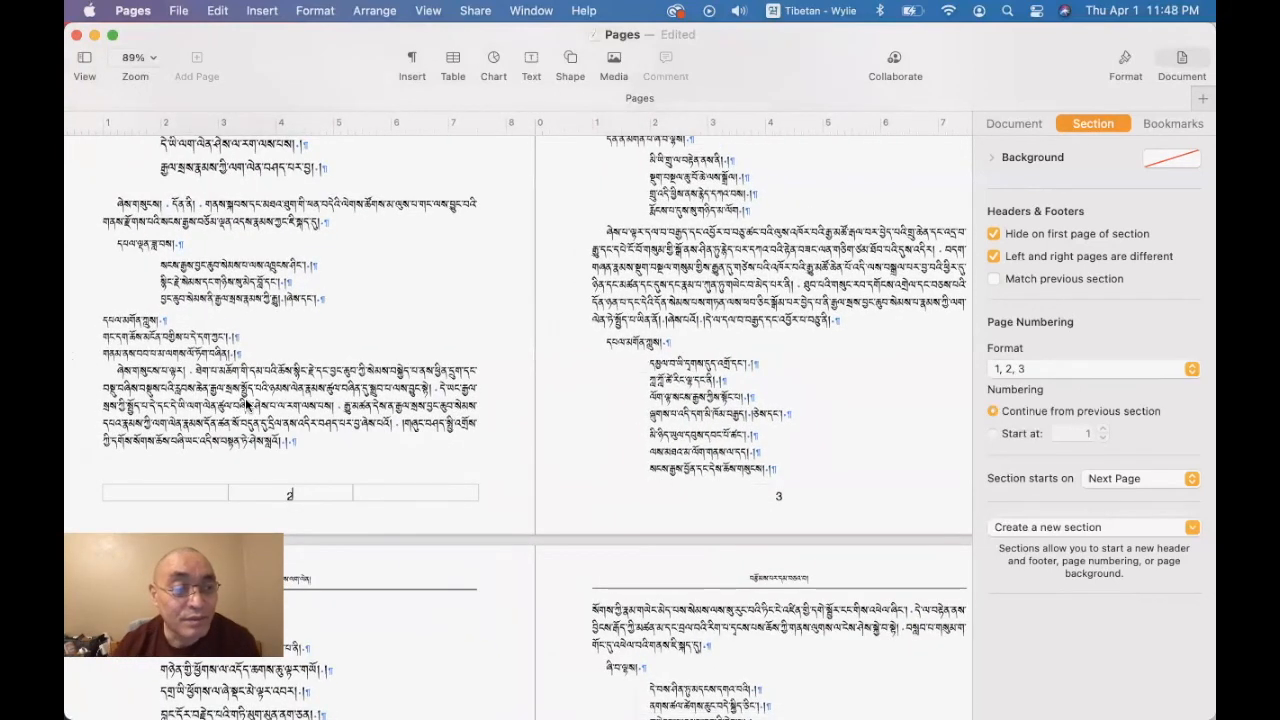
scroll(430, 370, up, 10)
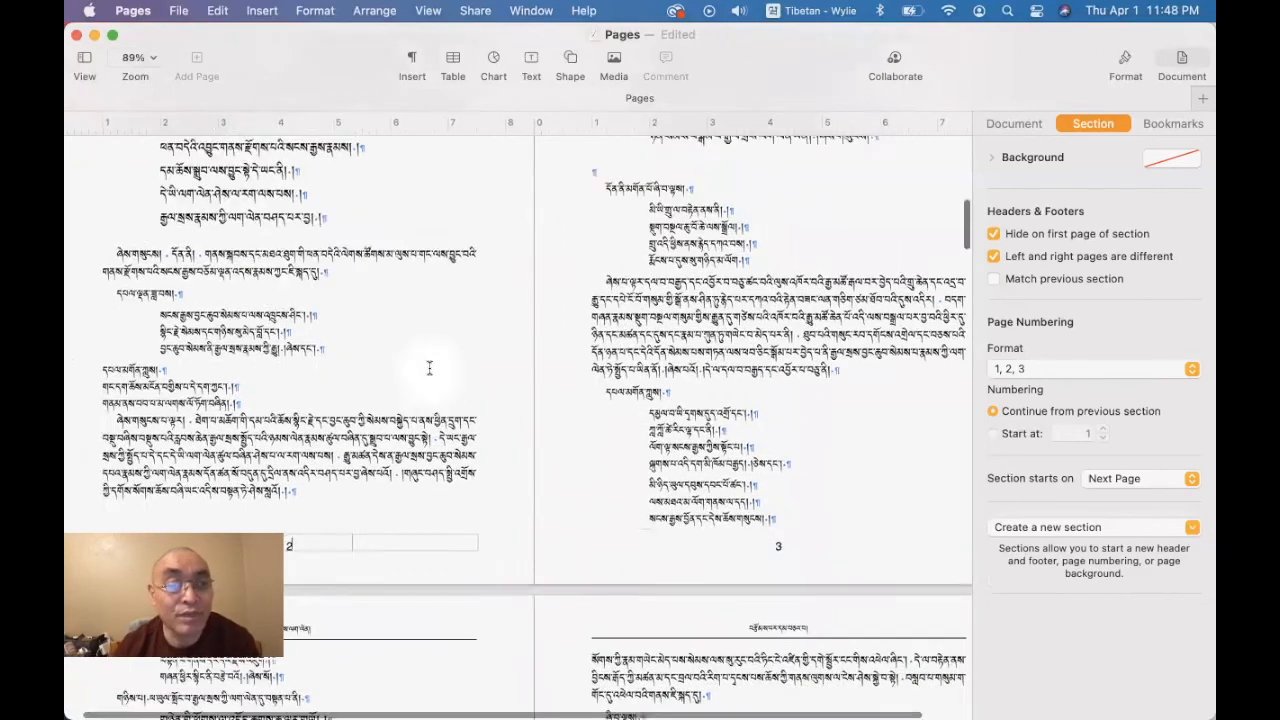
scroll(430, 375, down, 15)
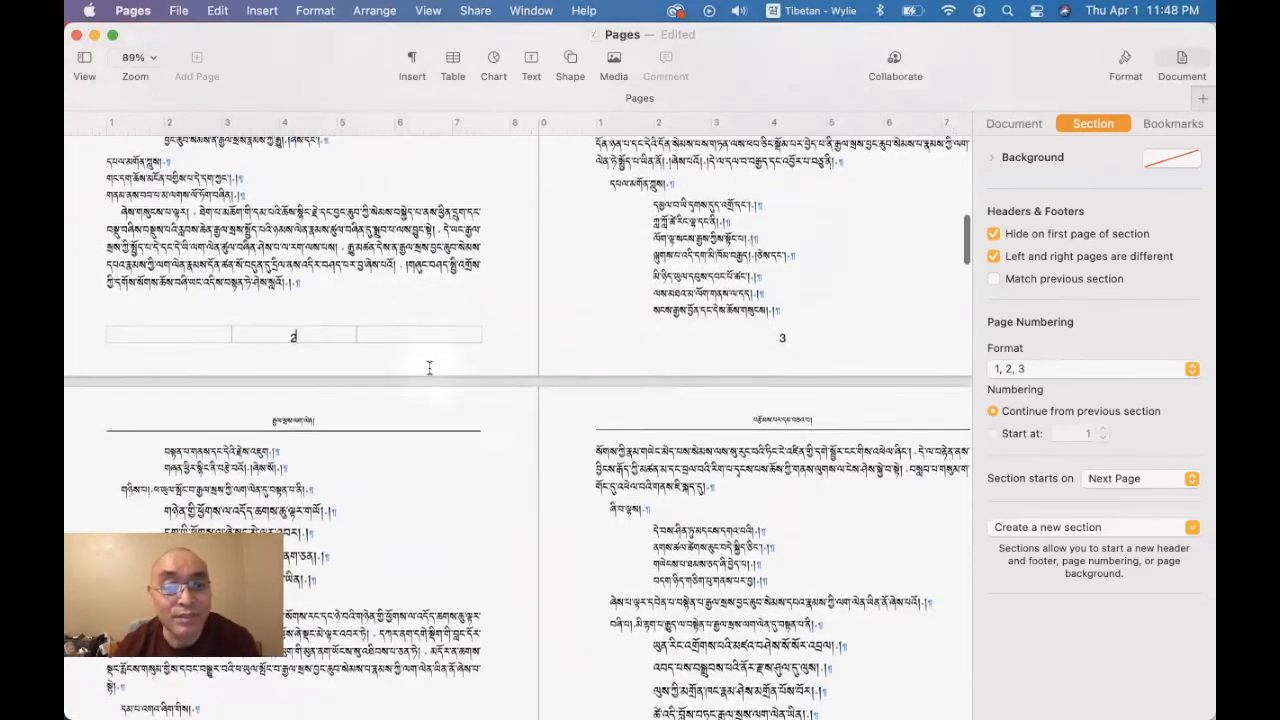
scroll(430, 370, down, 10)
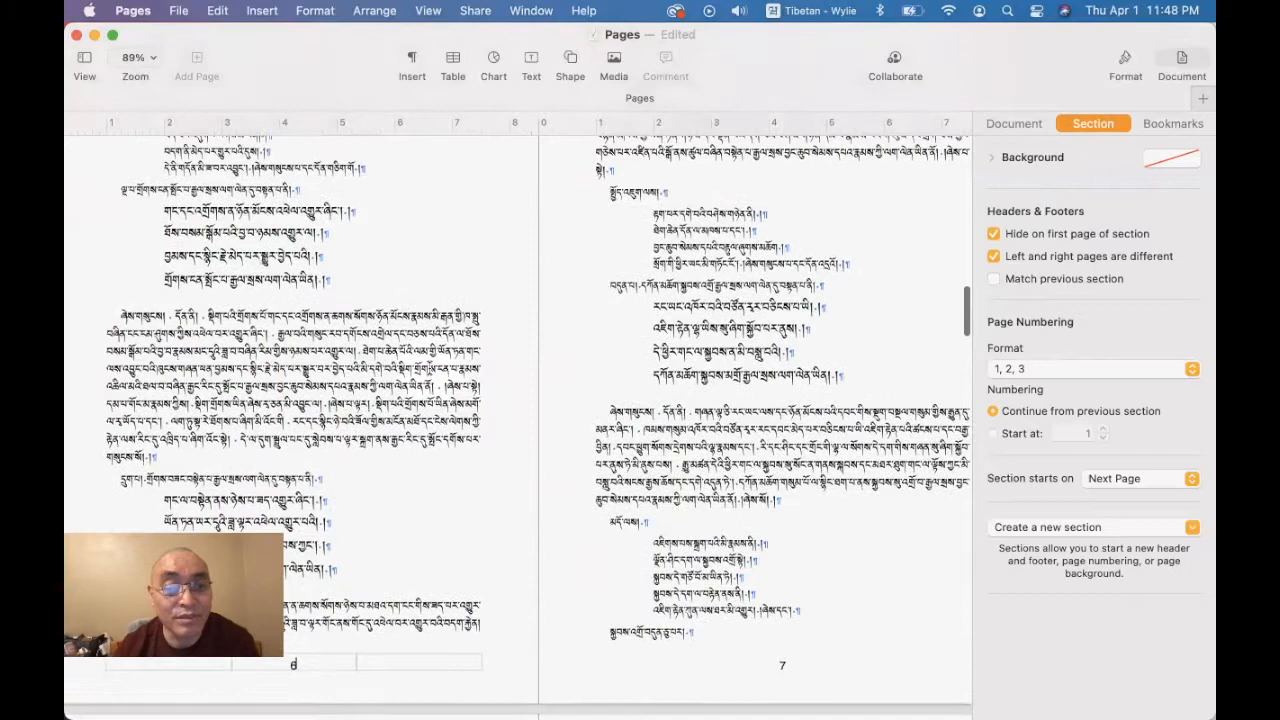
scroll(430, 375, down, 10)
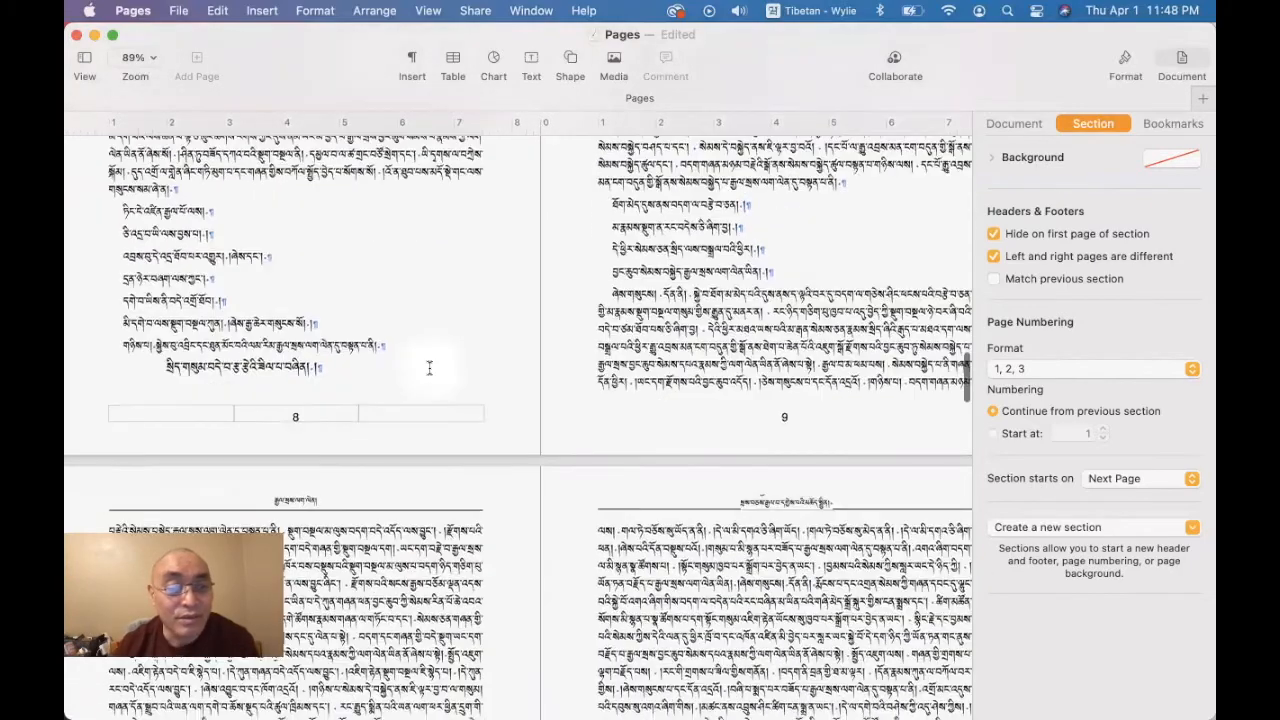
scroll(430, 365, up, 10)
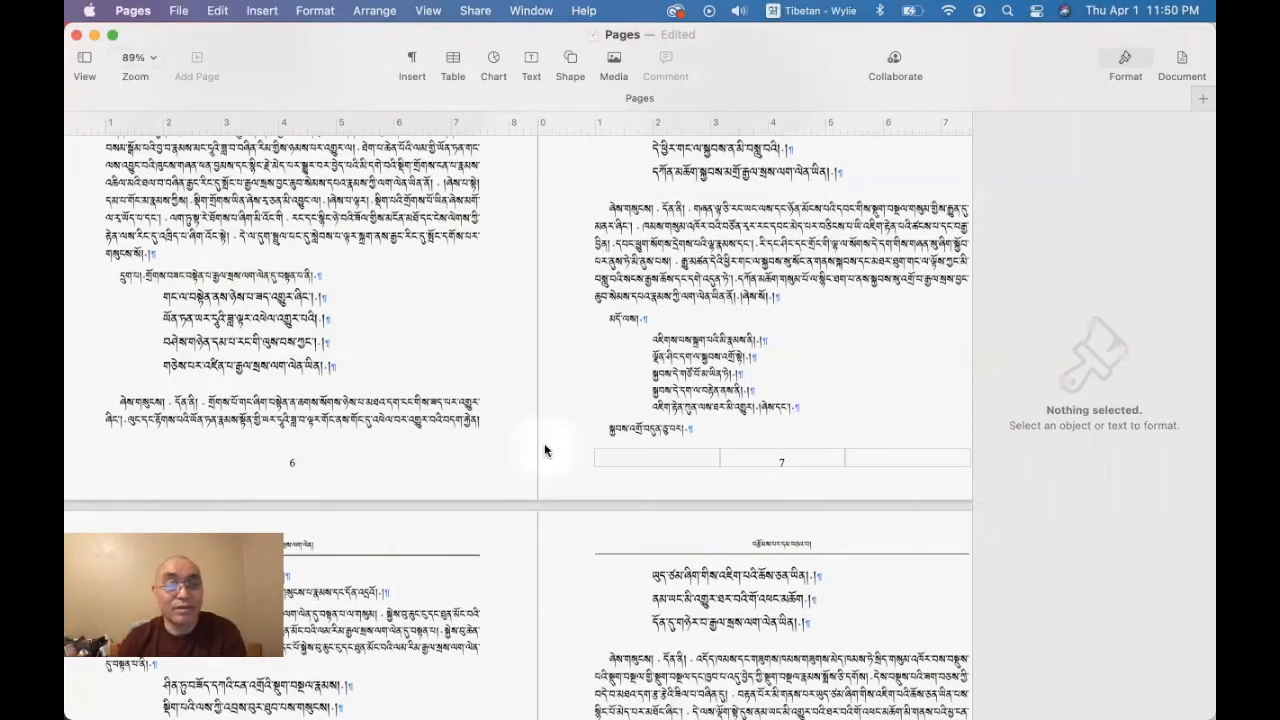